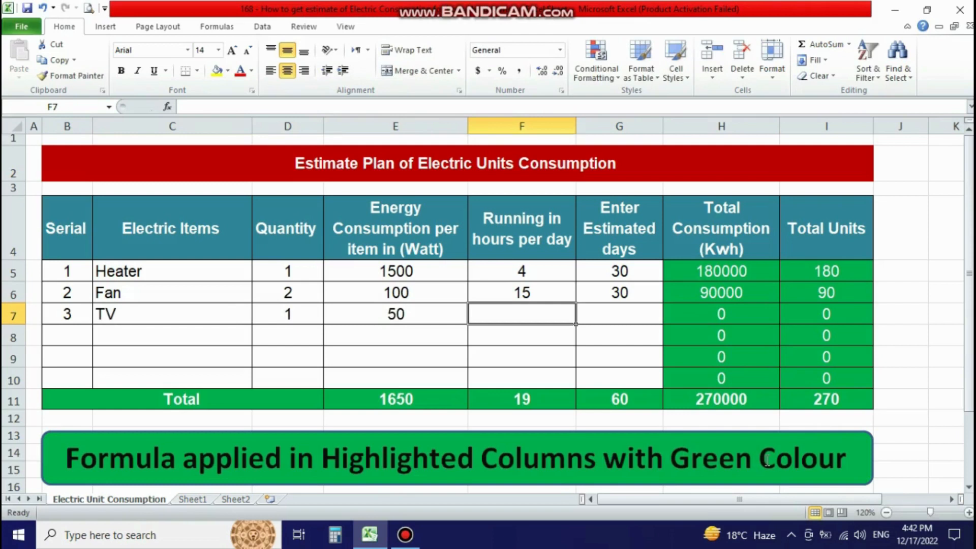
Enter 10 running hours per day and 30 estimated days for the TV row
{"action": "type", "text": "10"}
{"action": "key", "text": "Tab"}
{"action": "type", "text": "30"}
{"action": "key", "text": "Tab"}
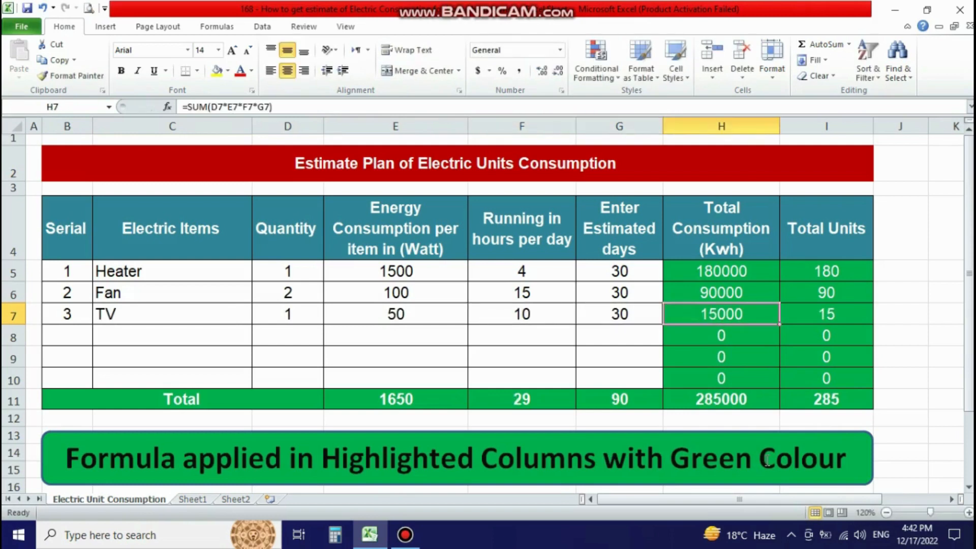
{"action": "key", "text": "Return"}
{"action": "key", "text": "Left"}
{"action": "key", "text": "Left"}
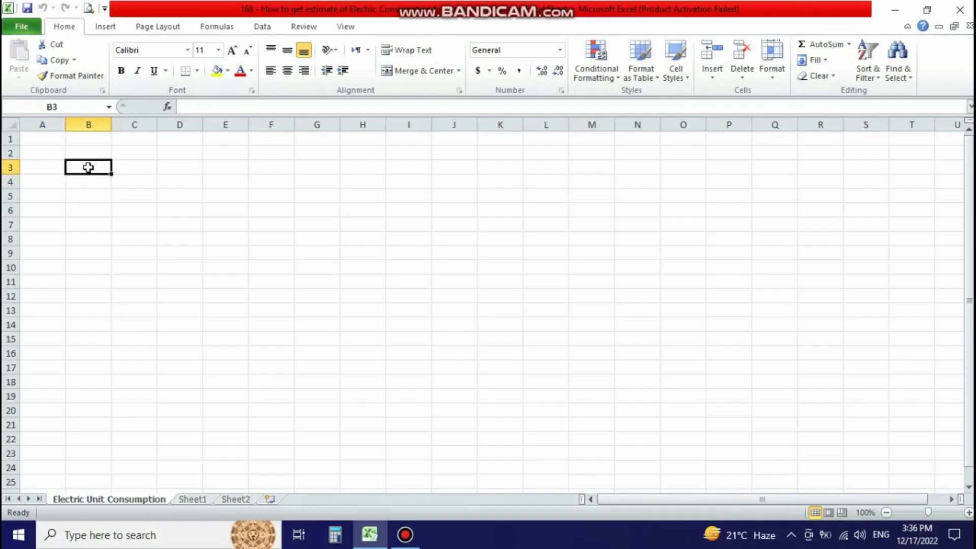
Merge and center cells B3:I3 into a single title cell
{"action": "left_click_drag", "start_coordinate": [87, 166], "coordinate": [390, 163]}
{"action": "key", "text": "alt+h"}
{"action": "key", "text": "m"}
{"action": "key", "text": "c"}
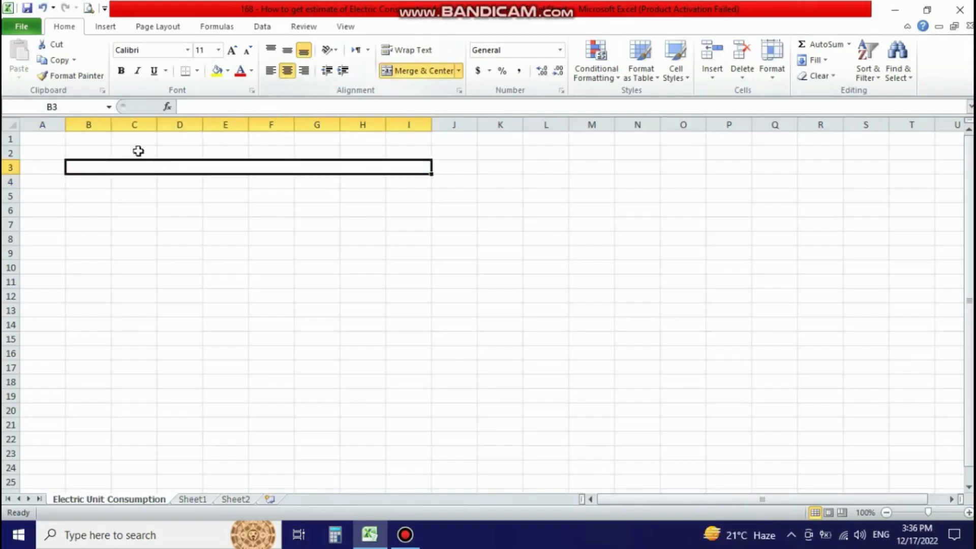
Set the merged title cell's font to Arial 12 pt and make row 3 taller
{"action": "left_click", "coordinate": [218, 50]}
{"action": "left_click", "coordinate": [204, 116]}
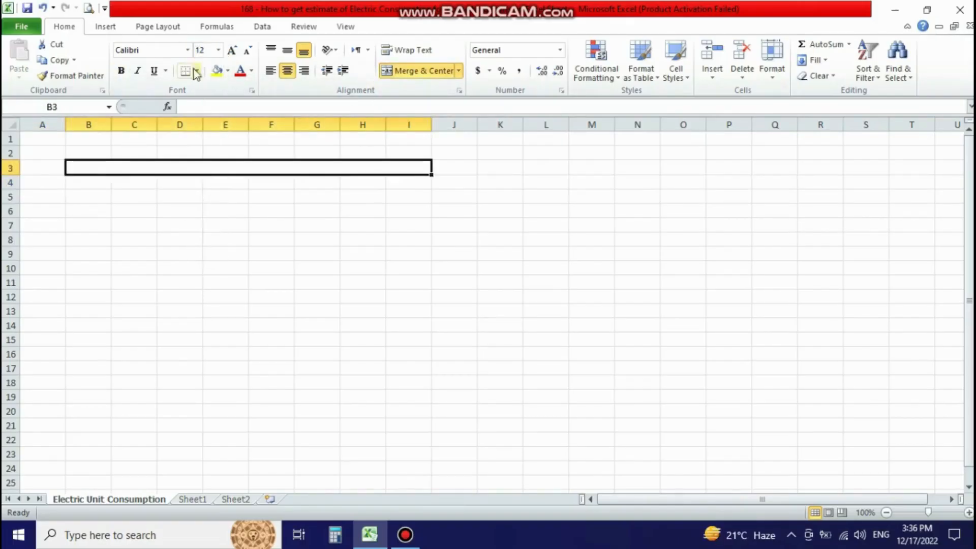
{"action": "left_click", "coordinate": [187, 50]}
{"action": "left_click", "coordinate": [138, 163]}
{"action": "scroll", "coordinate": [240, 274], "scroll_direction": "up", "scroll_amount": 6}
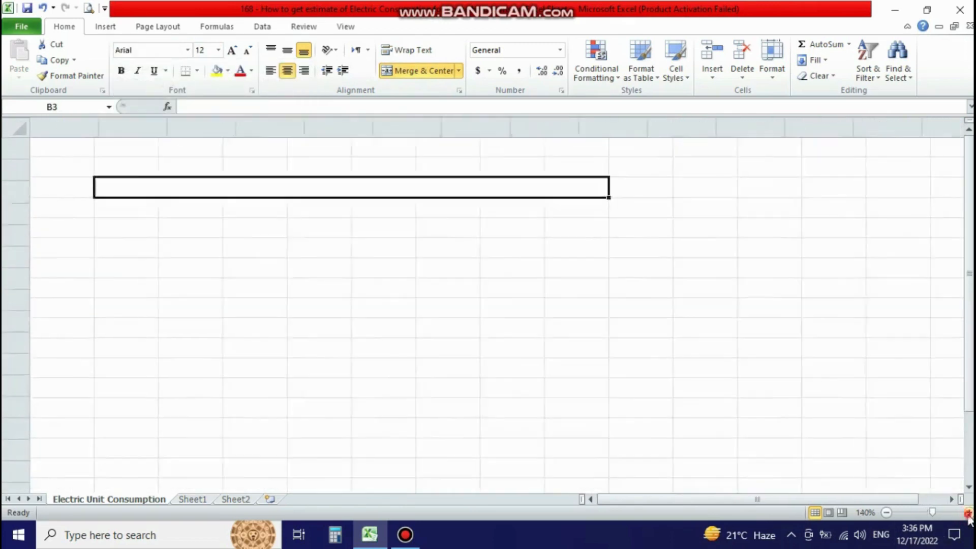
{"action": "left_click_drag", "start_coordinate": [18, 219], "coordinate": [20, 225]}
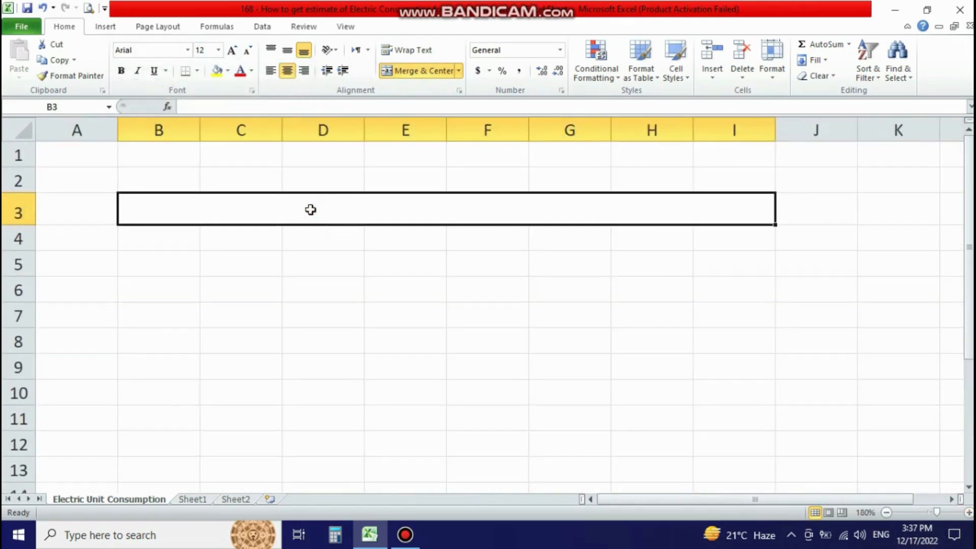
Enter the title "Estimate Plan of Electric Units Consumption" in the merged cell B3
{"action": "type", "text": "Estimate Pl"}
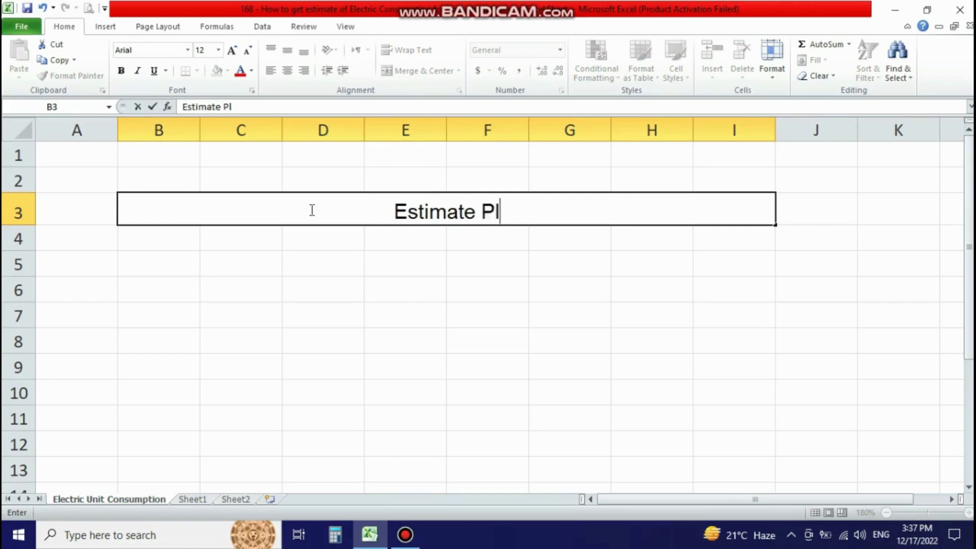
{"action": "type", "text": "an of Electric"}
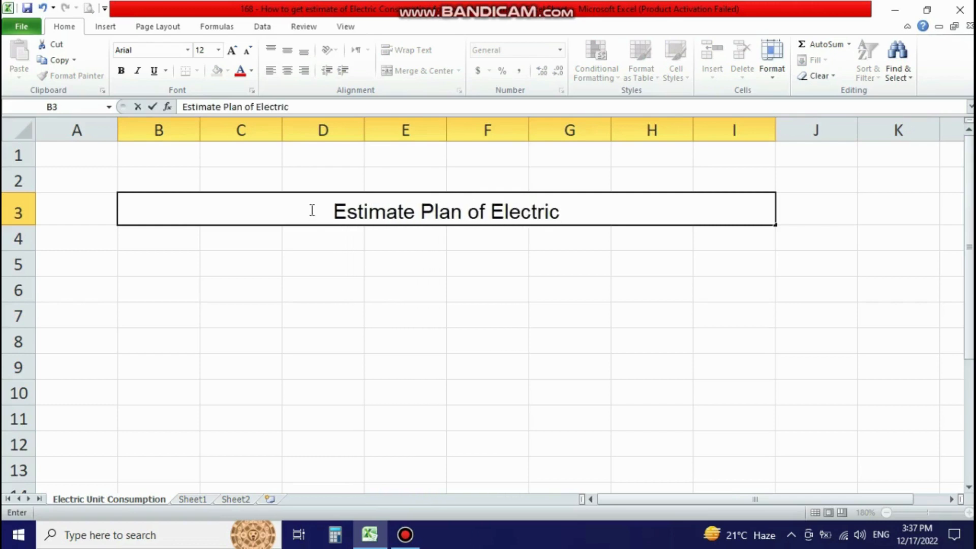
{"action": "type", "text": " Units Consumption"}
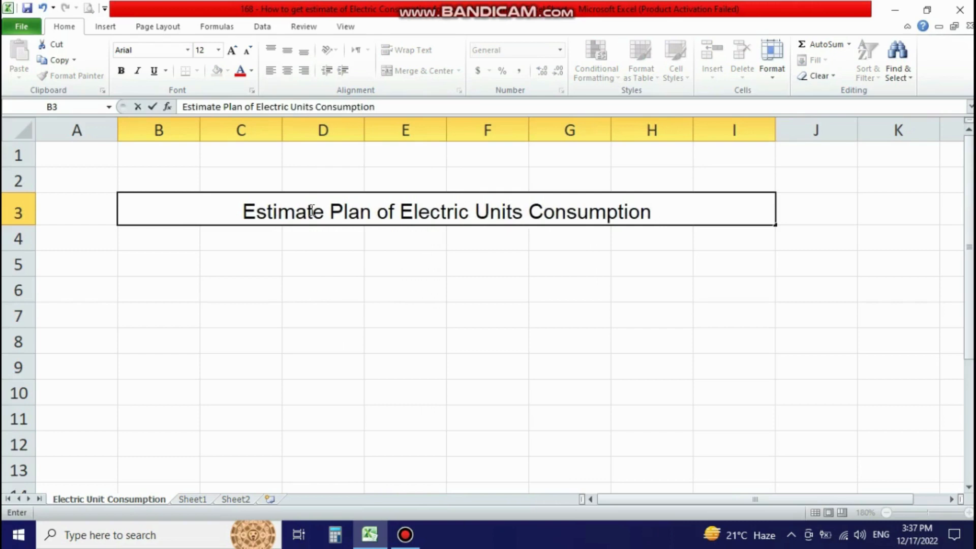
{"action": "left_click", "coordinate": [240, 289]}
Center the title vertically and format it in Arial Unicode MS at 14 pt
{"action": "left_click", "coordinate": [266, 212]}
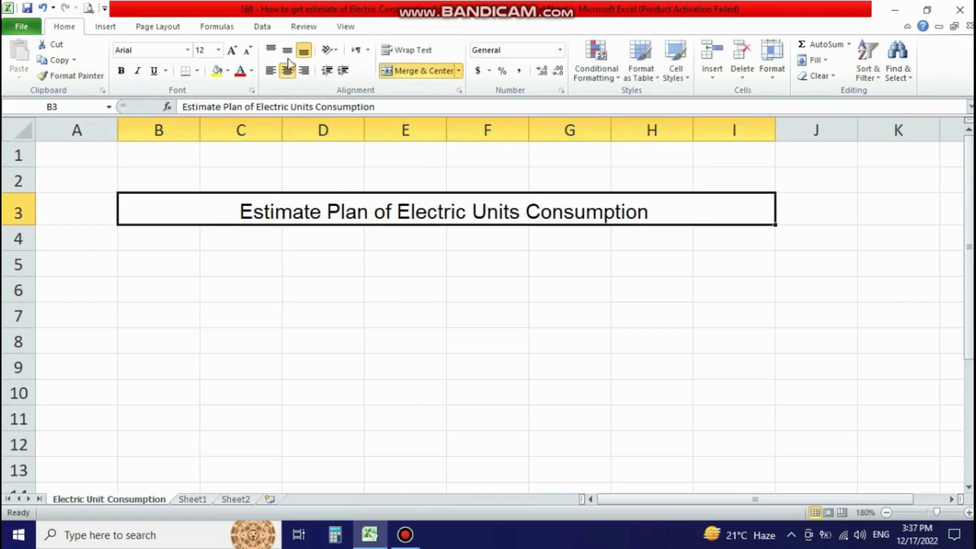
{"action": "left_click", "coordinate": [187, 51]}
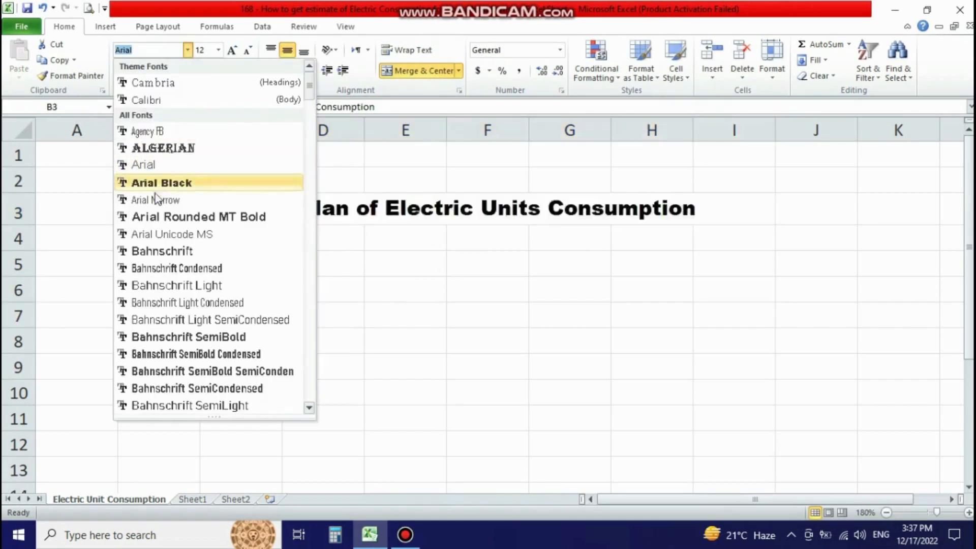
{"action": "left_click", "coordinate": [155, 232]}
{"action": "left_click", "coordinate": [231, 50]}
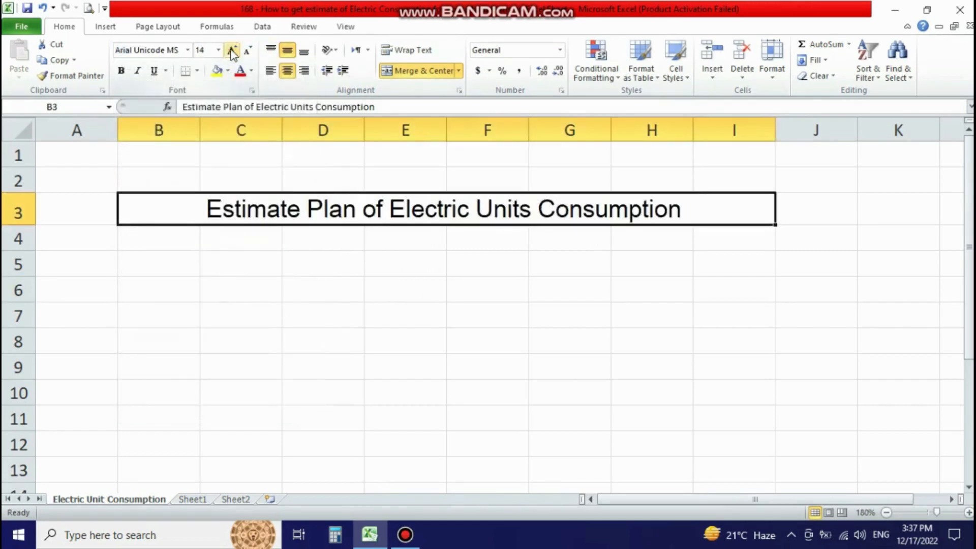
Fill the title cell with orange and make row 3 slightly taller
{"action": "left_click", "coordinate": [227, 70]}
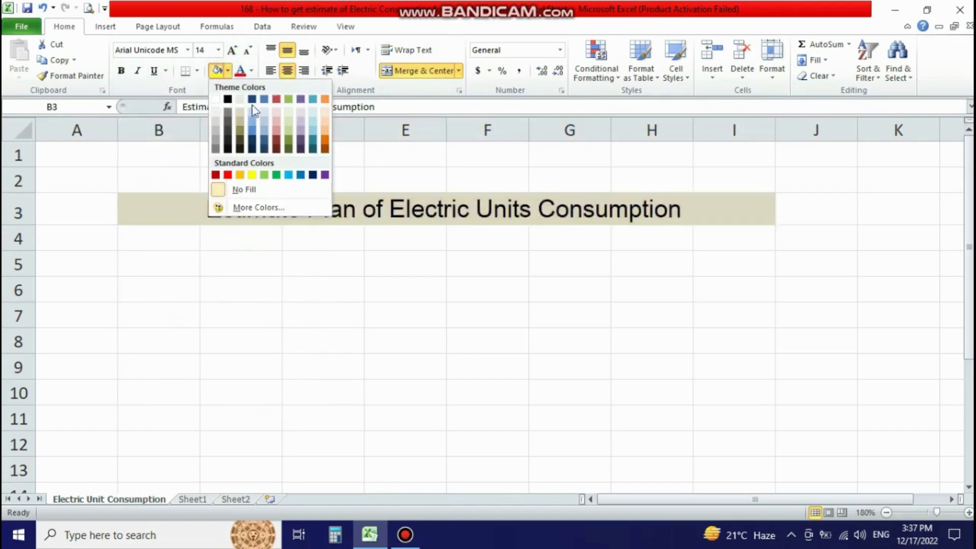
{"action": "left_click", "coordinate": [240, 175]}
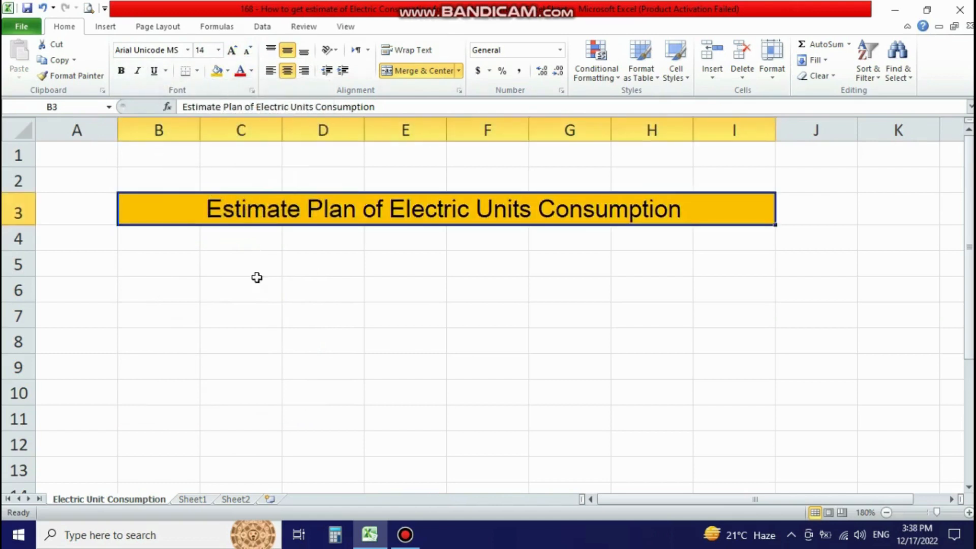
{"action": "left_click_drag", "start_coordinate": [19, 225], "coordinate": [18, 230]}
Change the title cell's fill color to light purple
{"action": "left_click", "coordinate": [227, 71]}
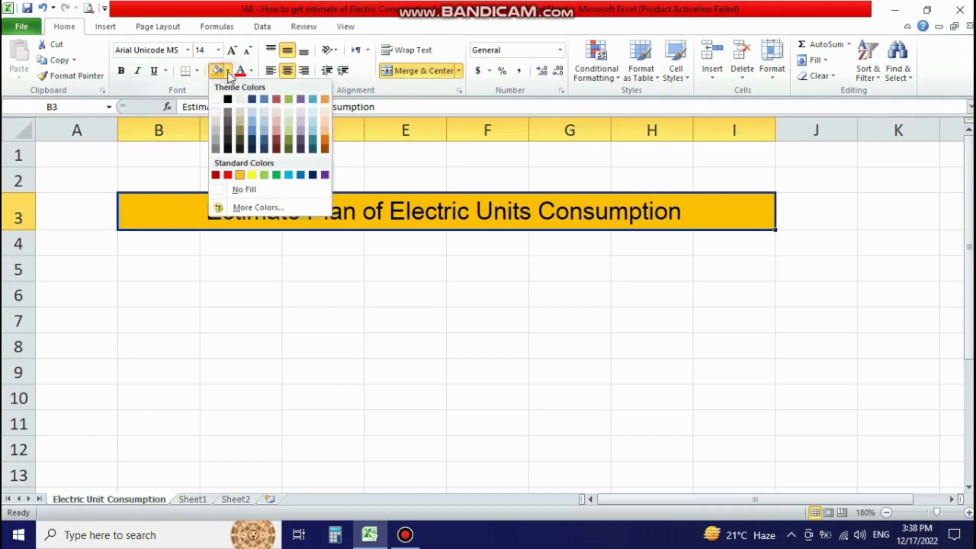
{"action": "left_click", "coordinate": [301, 117]}
{"action": "left_click", "coordinate": [166, 268]}
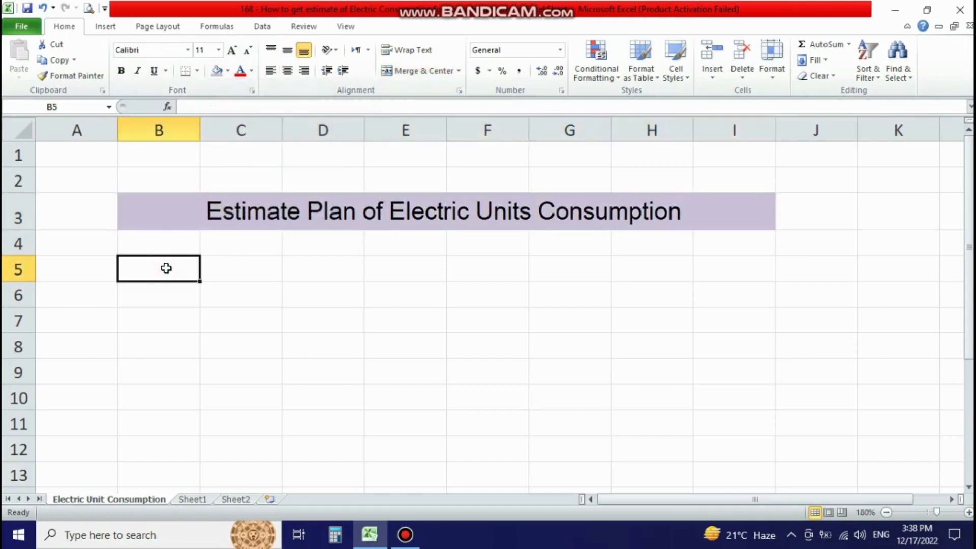
Fill the title cell with dark red and set its text color to white
{"action": "left_click", "coordinate": [158, 213]}
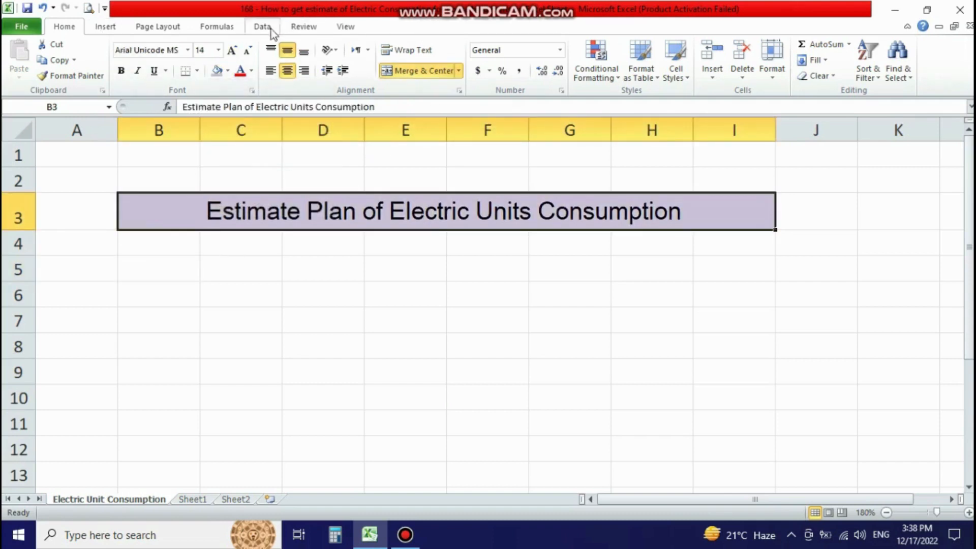
{"action": "left_click", "coordinate": [228, 72]}
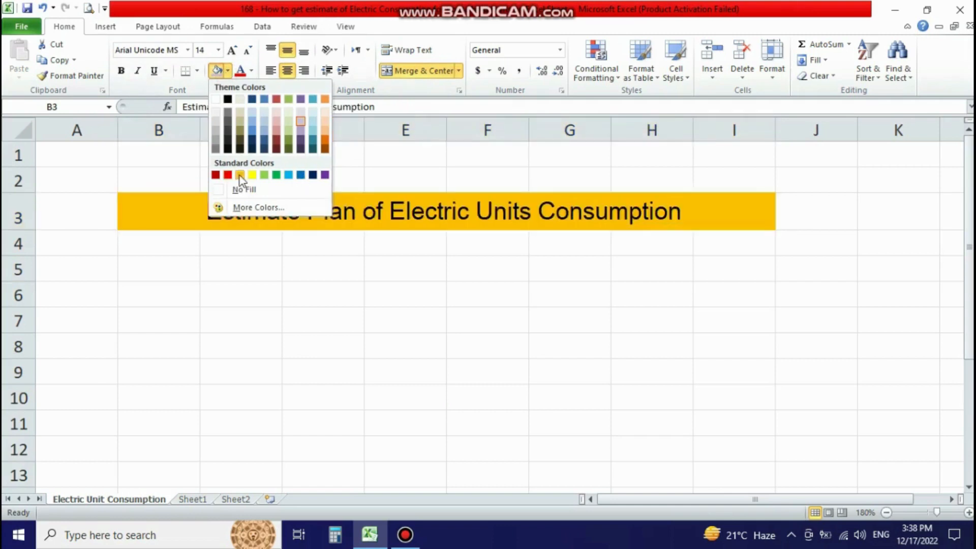
{"action": "left_click", "coordinate": [218, 175]}
{"action": "left_click", "coordinate": [251, 71]}
{"action": "left_click", "coordinate": [243, 115]}
{"action": "left_click", "coordinate": [170, 271]}
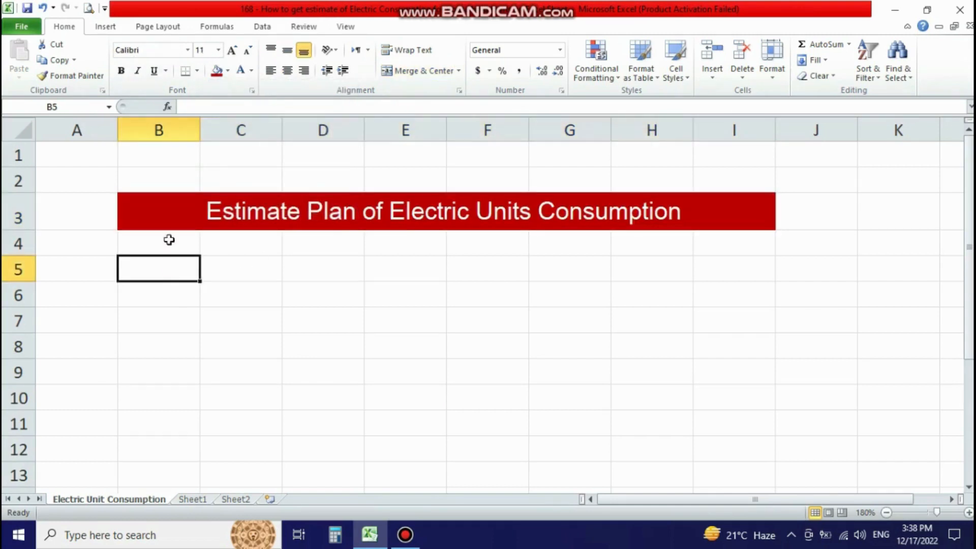
Enter the headers Serial, Electric Items and Quantity in B5:D5, and widen column C to fit its header
{"action": "type", "text": "Serial"}
{"action": "key", "text": "Tab"}
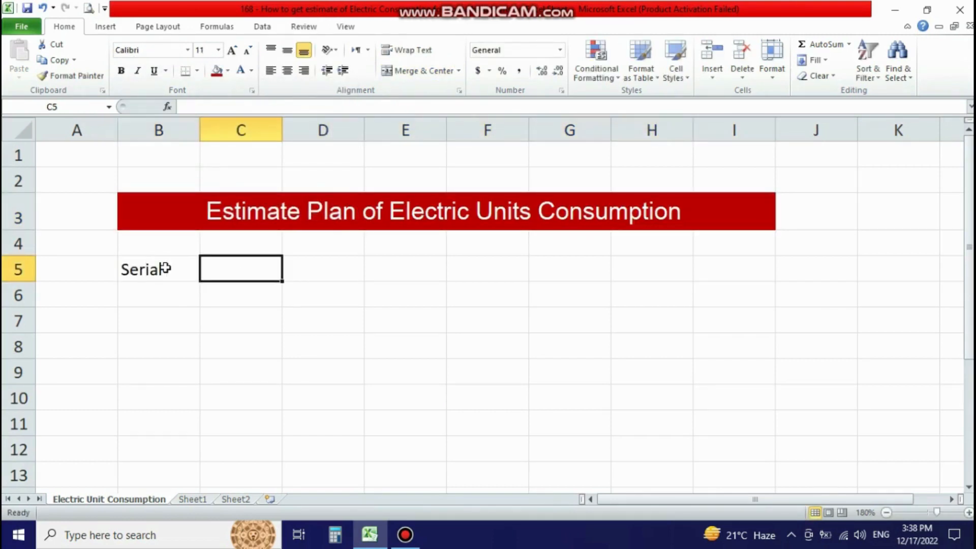
{"action": "type", "text": "Electric Items"}
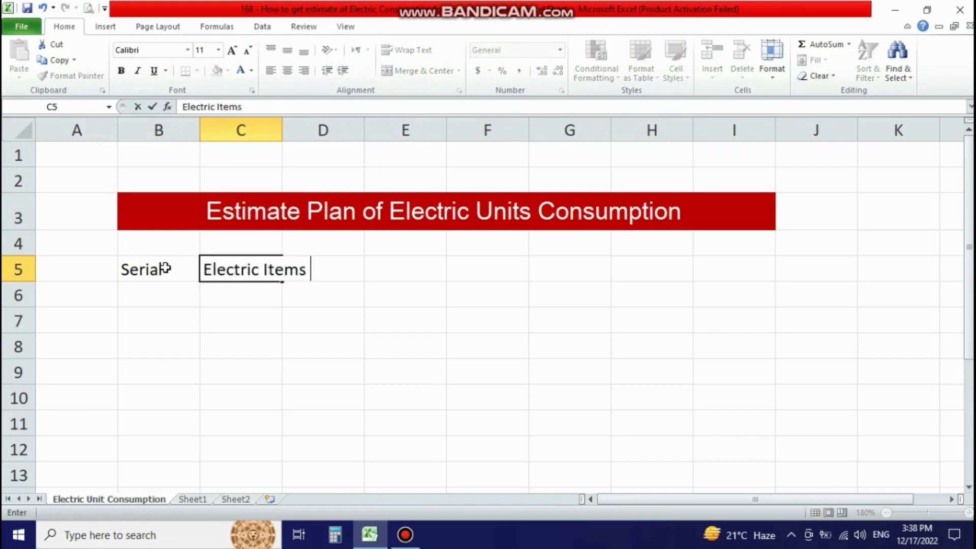
{"action": "key", "text": "Tab"}
{"action": "left_click_drag", "start_coordinate": [282, 130], "coordinate": [393, 130]}
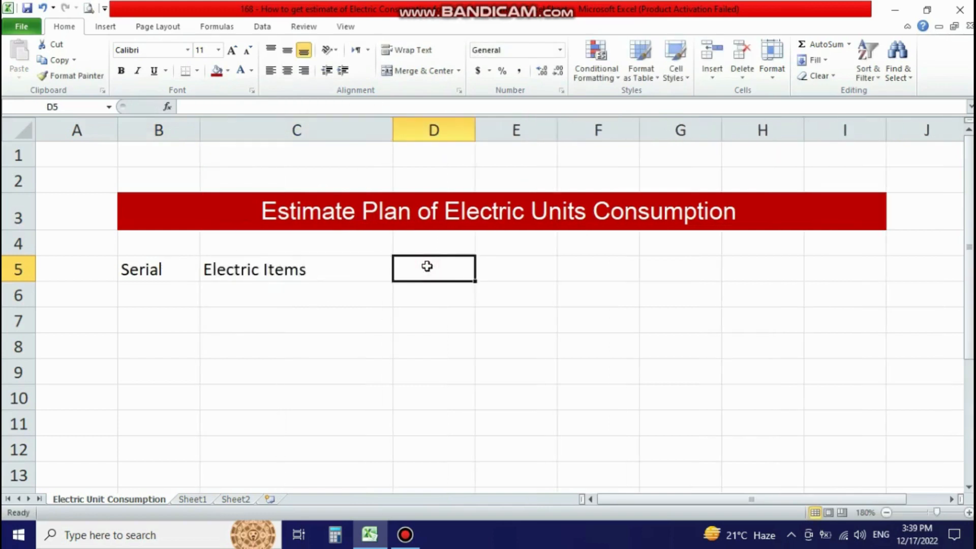
{"action": "type", "text": "Quantity"}
{"action": "left_click", "coordinate": [515, 268]}
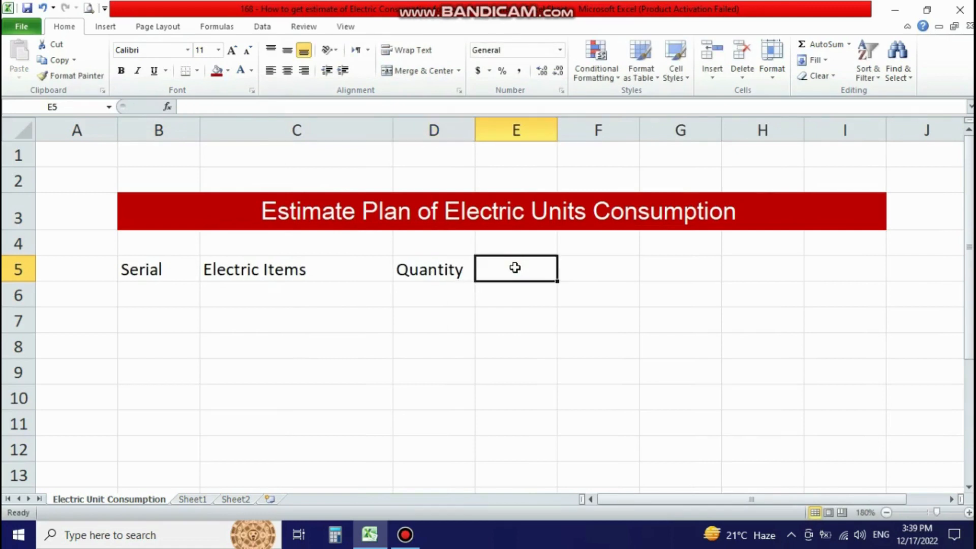
Enter "Energy Consumption per item in Watt)" as the header in cell E5
{"action": "type", "text": "Ene"}
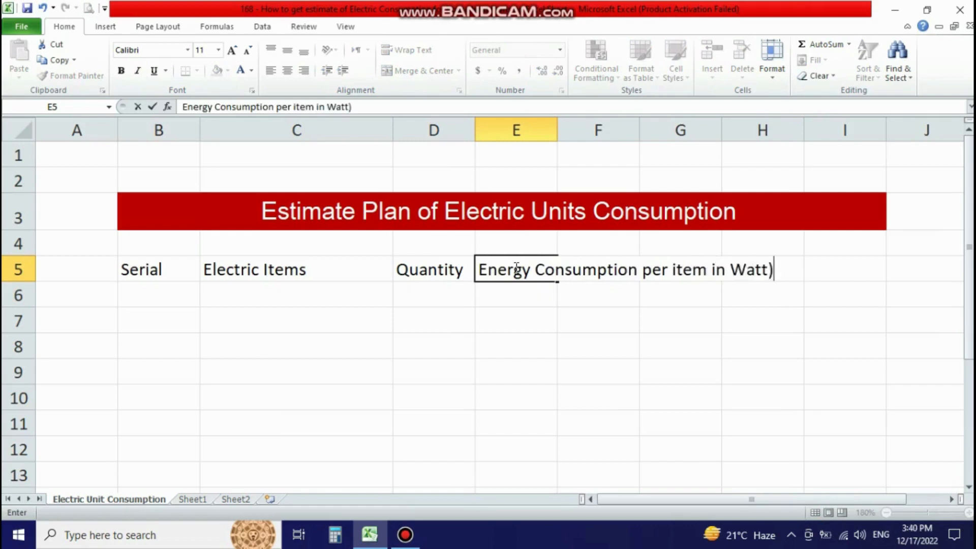
{"action": "key", "text": "ctrl+Left"}
{"action": "left_click", "coordinate": [733, 266]}
{"action": "left_click", "coordinate": [442, 261]}
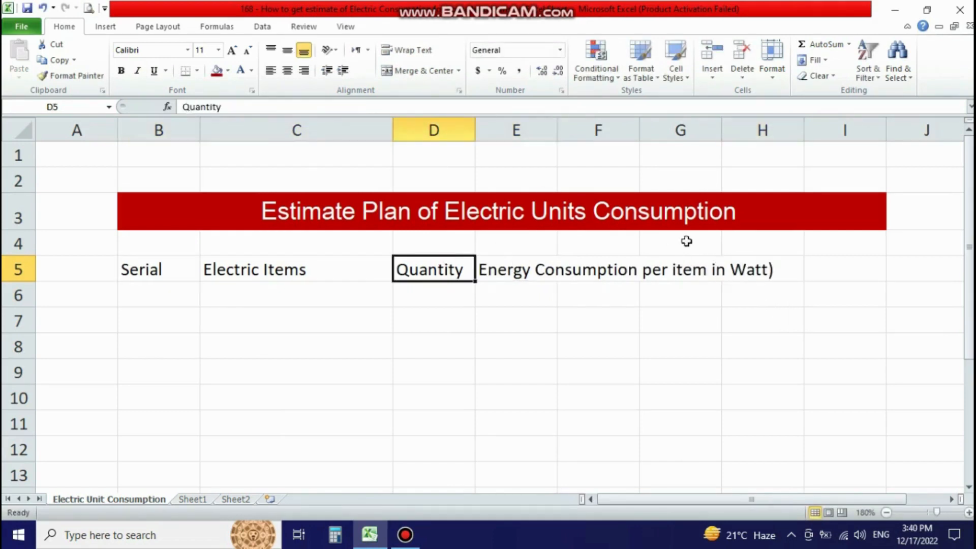
Add the missing opening parenthesis so the E5 header reads "Energy Consumption per item in (Watt)"
{"action": "left_click", "coordinate": [732, 267]}
{"action": "left_click", "coordinate": [430, 266]}
{"action": "left_click", "coordinate": [513, 272]}
{"action": "left_click", "coordinate": [336, 108]}
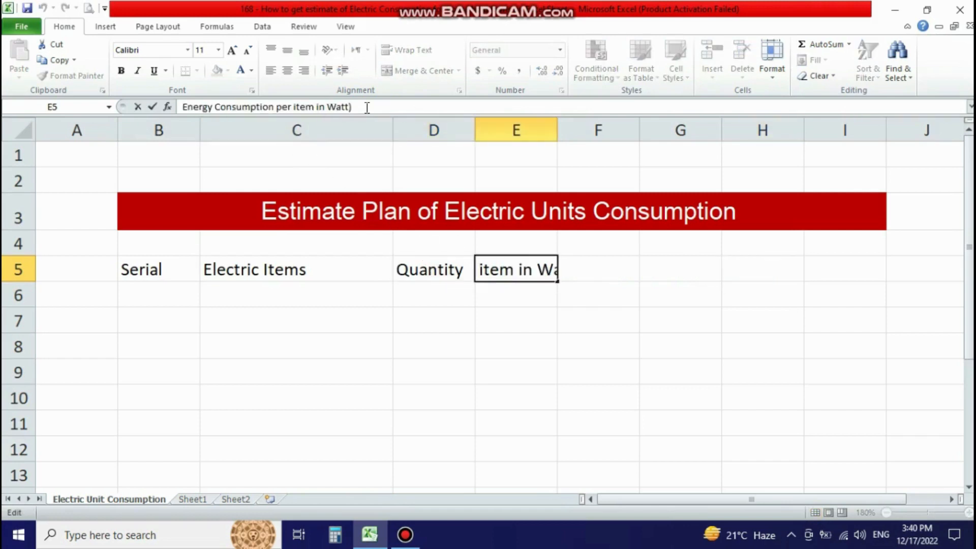
{"action": "type", "text": "("}
{"action": "key", "text": "shift+Right"}
{"action": "key", "text": "shift+Right"}
{"action": "key", "text": "shift+Right"}
{"action": "key", "text": "shift+Right"}
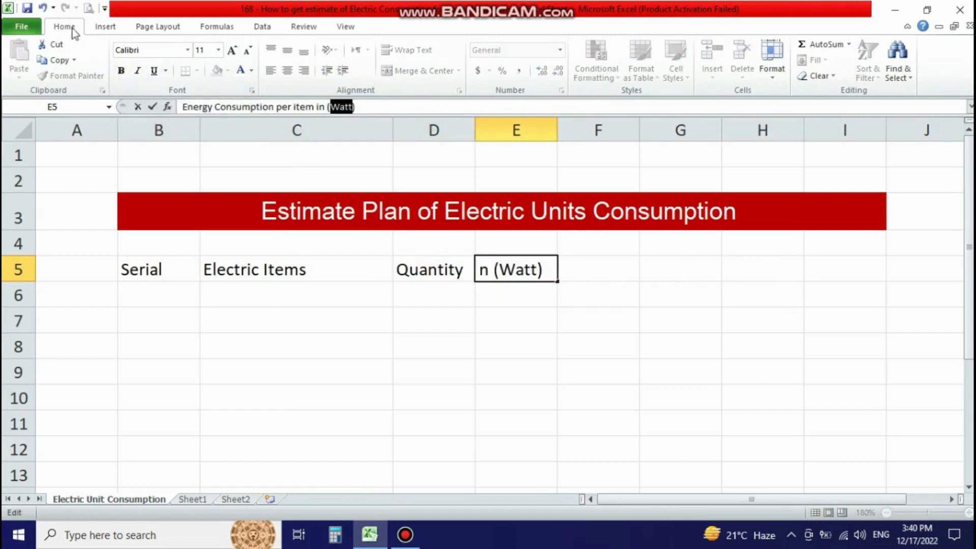
{"action": "left_click", "coordinate": [518, 311]}
Widen column E, then wrap the E5 header and center it horizontally and vertically
{"action": "left_click", "coordinate": [478, 271]}
{"action": "left_click_drag", "start_coordinate": [558, 130], "coordinate": [601, 130]}
{"action": "left_click", "coordinate": [407, 50]}
{"action": "left_click", "coordinate": [287, 70]}
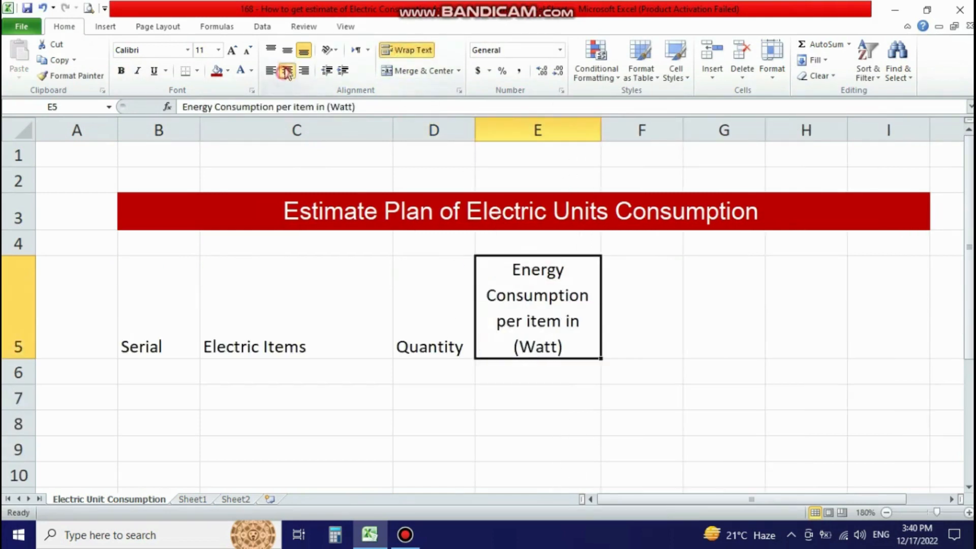
{"action": "left_click", "coordinate": [287, 49]}
Center the headers in B5:D5 both vertically and horizontally
{"action": "left_click_drag", "start_coordinate": [185, 334], "coordinate": [401, 314]}
{"action": "left_click", "coordinate": [287, 49]}
{"action": "left_click", "coordinate": [287, 70]}
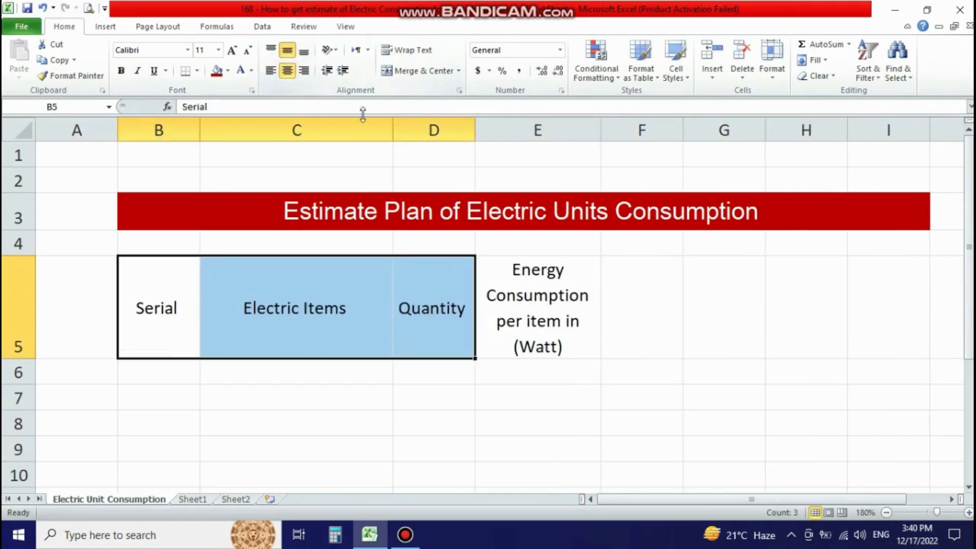
Widen column E so its header fits on two lines, and reduce the height of row 5
{"action": "left_click", "coordinate": [524, 307]}
{"action": "left_click_drag", "start_coordinate": [601, 124], "coordinate": [649, 127]}
{"action": "left_click_drag", "start_coordinate": [17, 358], "coordinate": [14, 336]}
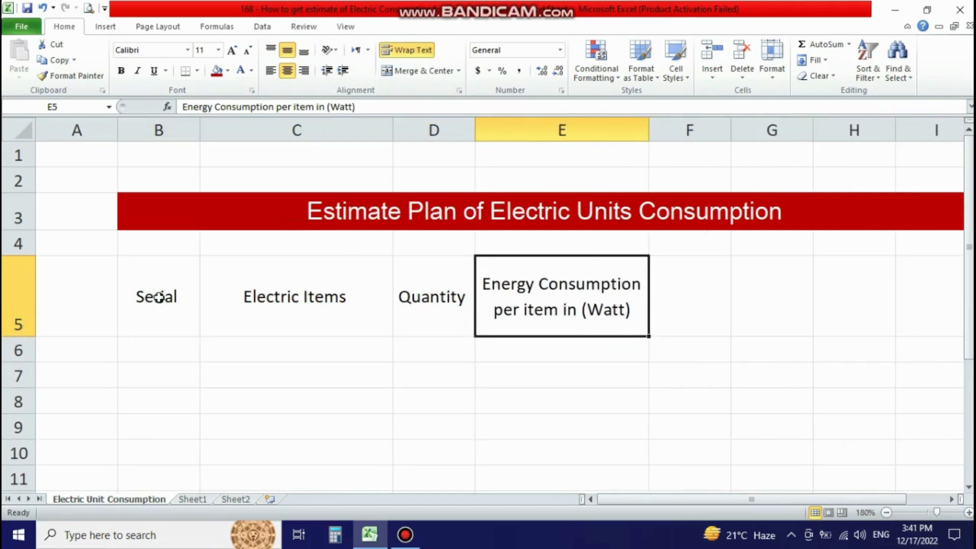
{"action": "left_click", "coordinate": [209, 297]}
{"action": "left_click_drag", "start_coordinate": [152, 296], "coordinate": [635, 300]}
Enter the header "Running in hours" in F5, with wrapped text centered both ways
{"action": "left_click", "coordinate": [697, 300]}
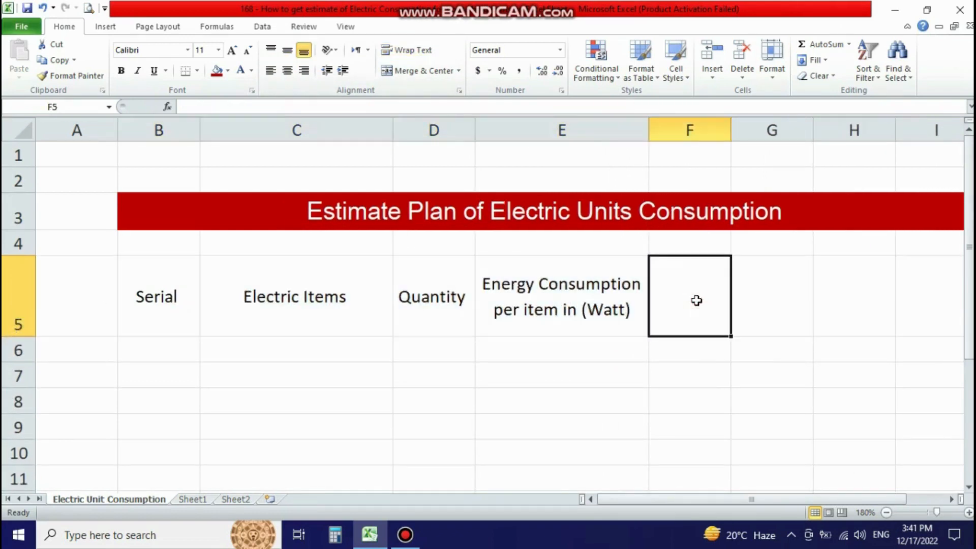
{"action": "type", "text": "Ru"}
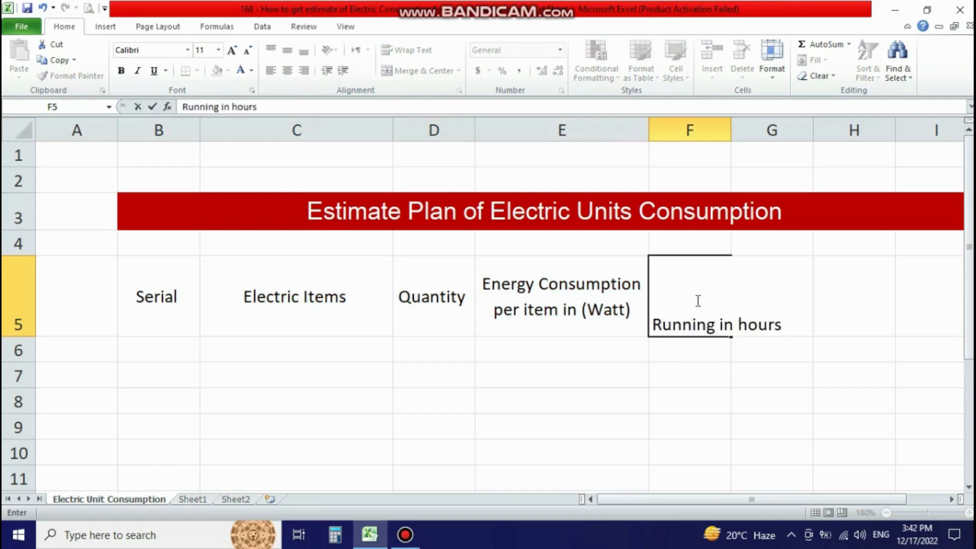
{"action": "type", "text": "nning in hours"}
{"action": "key", "text": "Tab"}
{"action": "left_click", "coordinate": [697, 301]}
{"action": "left_click", "coordinate": [388, 50]}
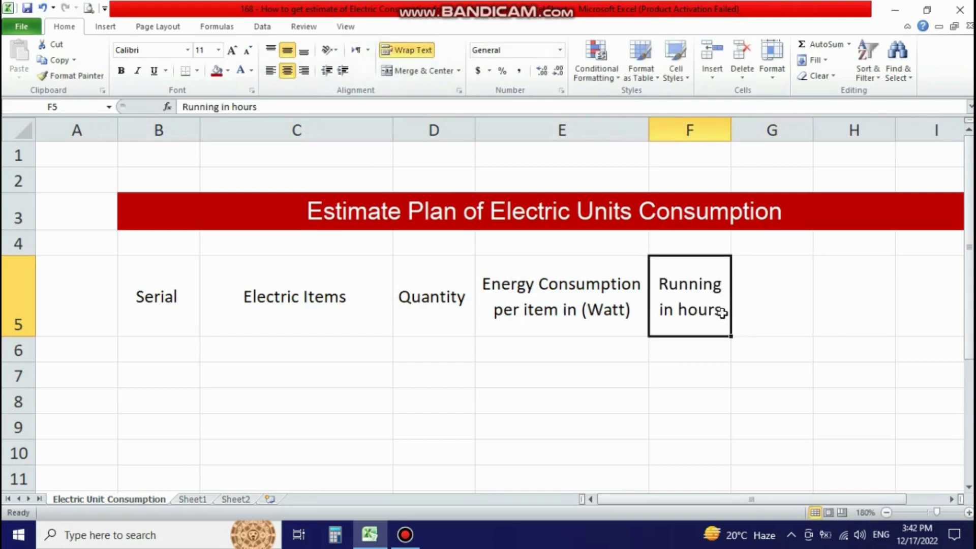
Extend the F5 header to "Running in hours per day" and widen column F to fit it on two lines
{"action": "left_click", "coordinate": [259, 107]}
{"action": "type", "text": "per day"}
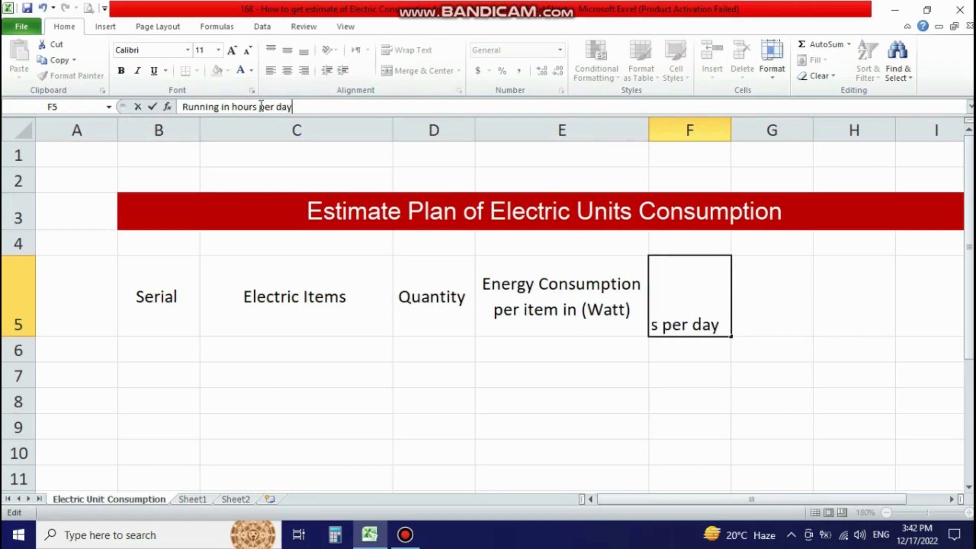
{"action": "left_click", "coordinate": [397, 385]}
{"action": "left_click", "coordinate": [689, 297]}
{"action": "left_click_drag", "start_coordinate": [731, 127], "coordinate": [768, 127]}
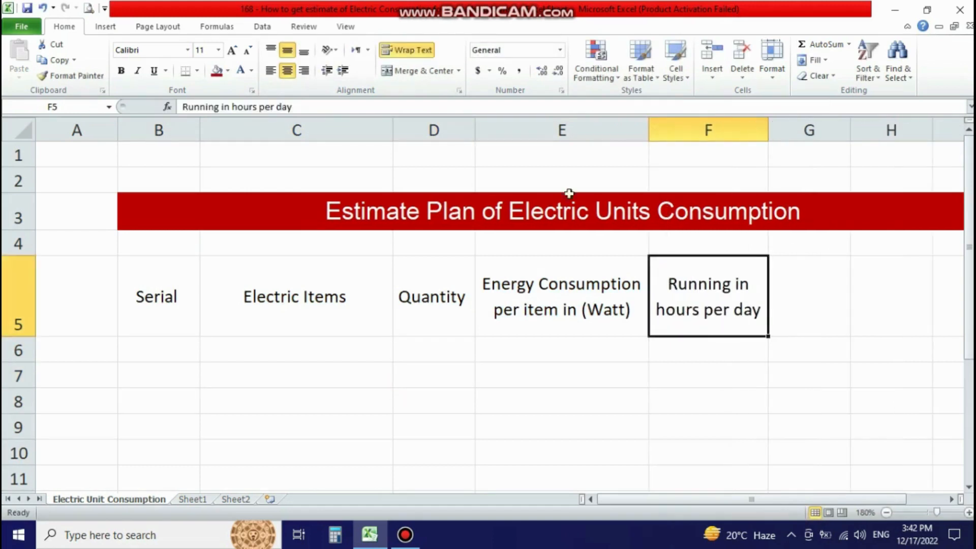
Slightly reduce the height of row 5 and enter the header "Enter Estimated days" in G5
{"action": "left_click_drag", "start_coordinate": [11, 336], "coordinate": [12, 327]}
{"action": "left_click", "coordinate": [815, 298]}
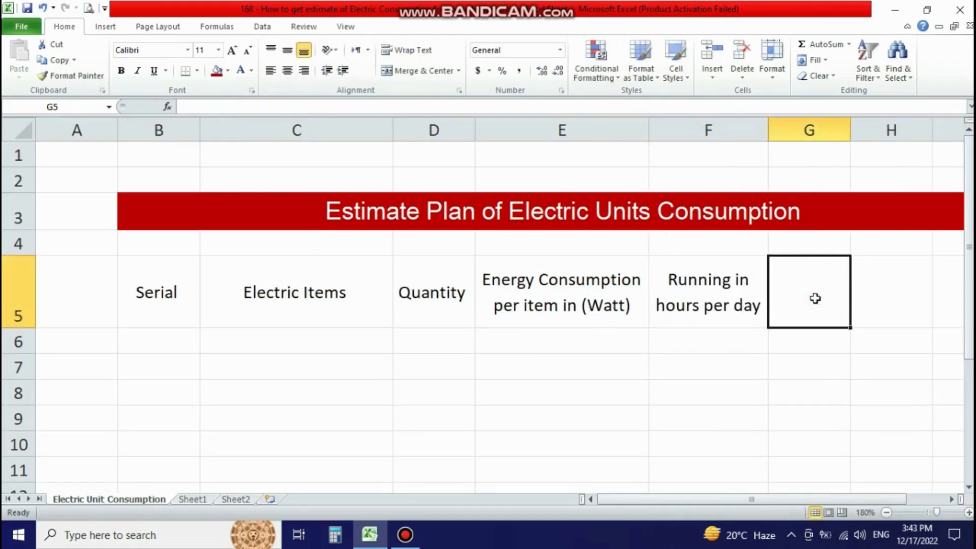
{"action": "type", "text": "Enter Estimated days"}
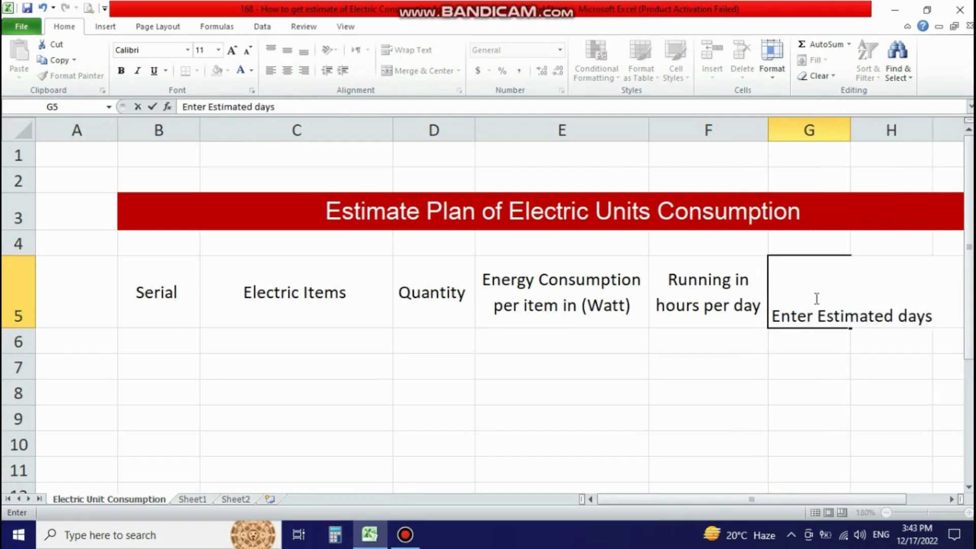
{"action": "key", "text": "Tab"}
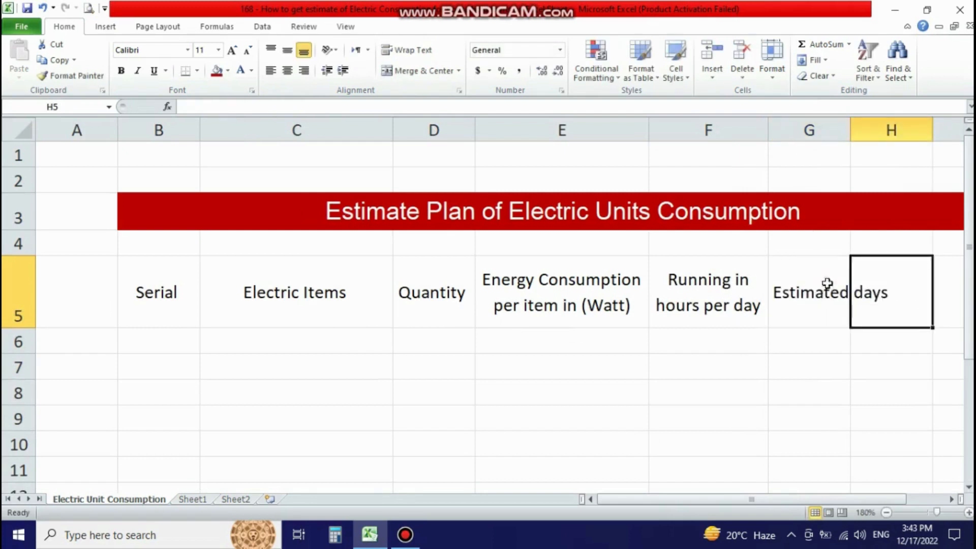
Wrap and center the G5 header, and widen column G so that its words fit unbroken
{"action": "left_click", "coordinate": [827, 285]}
{"action": "left_click", "coordinate": [389, 51]}
{"action": "left_click", "coordinate": [883, 288]}
{"action": "left_click", "coordinate": [826, 288]}
{"action": "left_click_drag", "start_coordinate": [853, 133], "coordinate": [866, 132]}
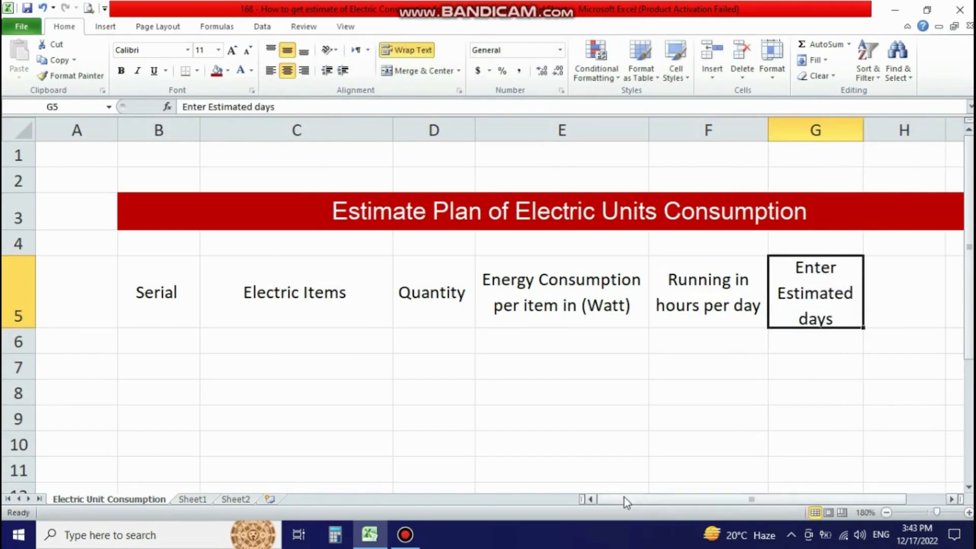
Narrow column A and enter the header "Total Consumption (Kwh)" in H5
{"action": "left_click", "coordinate": [886, 512]}
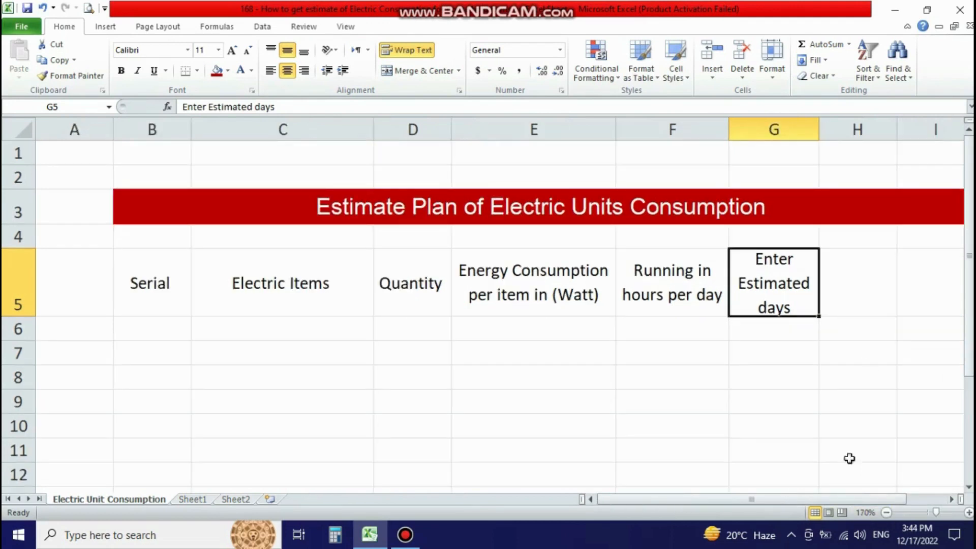
{"action": "left_click_drag", "start_coordinate": [112, 130], "coordinate": [91, 130]}
{"action": "left_click_drag", "start_coordinate": [608, 500], "coordinate": [653, 501]}
{"action": "left_click", "coordinate": [792, 305]}
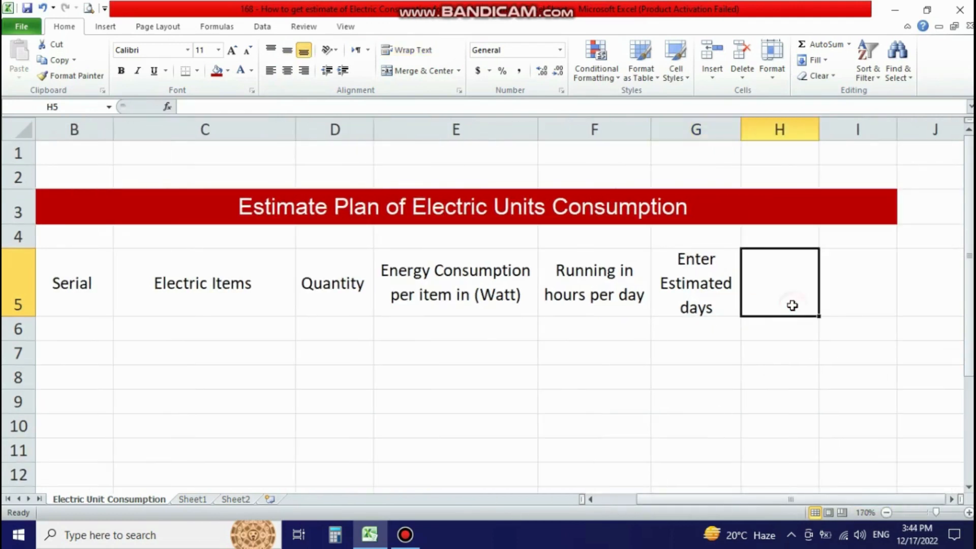
{"action": "type", "text": "Total Consumption (Kwh"}
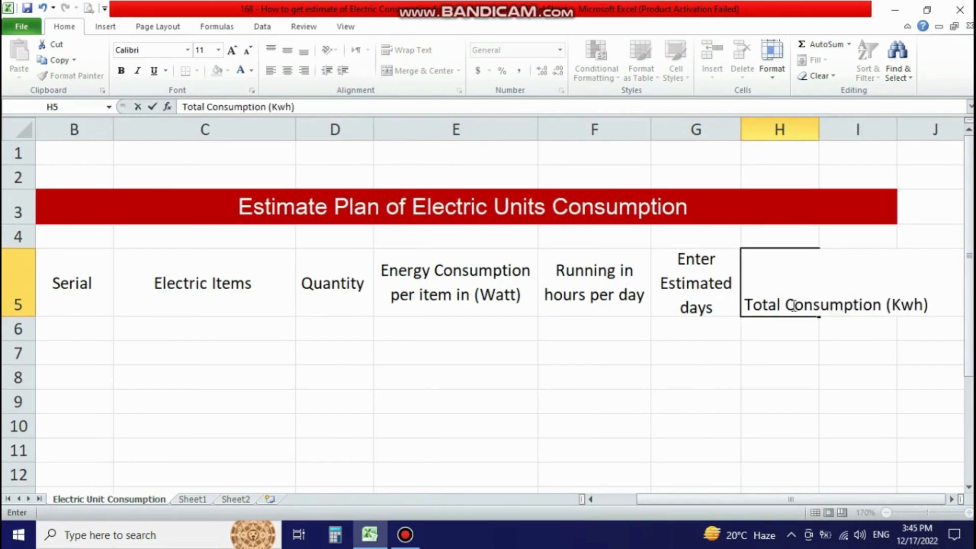
{"action": "key", "text": "Tab"}
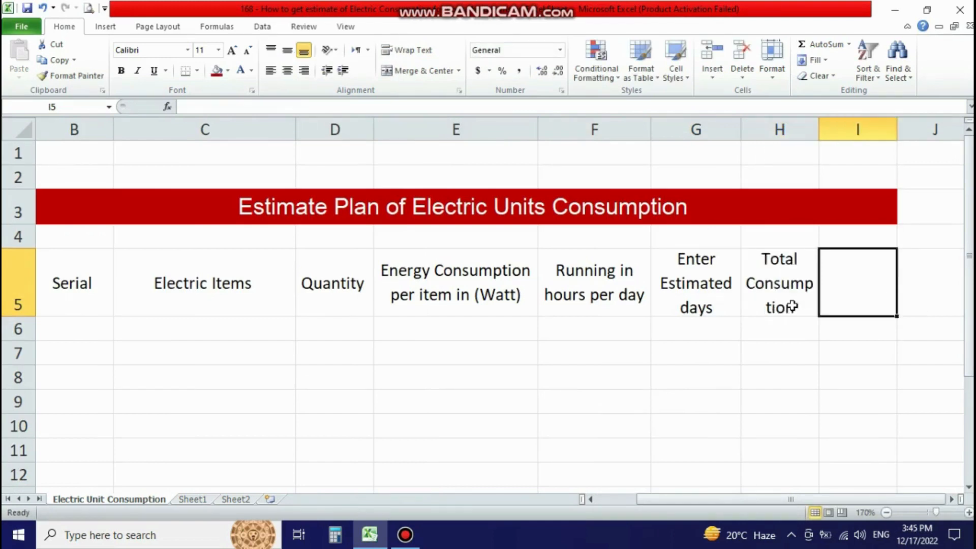
Enter the header "Total Units" in I5 and widen columns H and I to fit their headers
{"action": "type", "text": "Total Unit"}
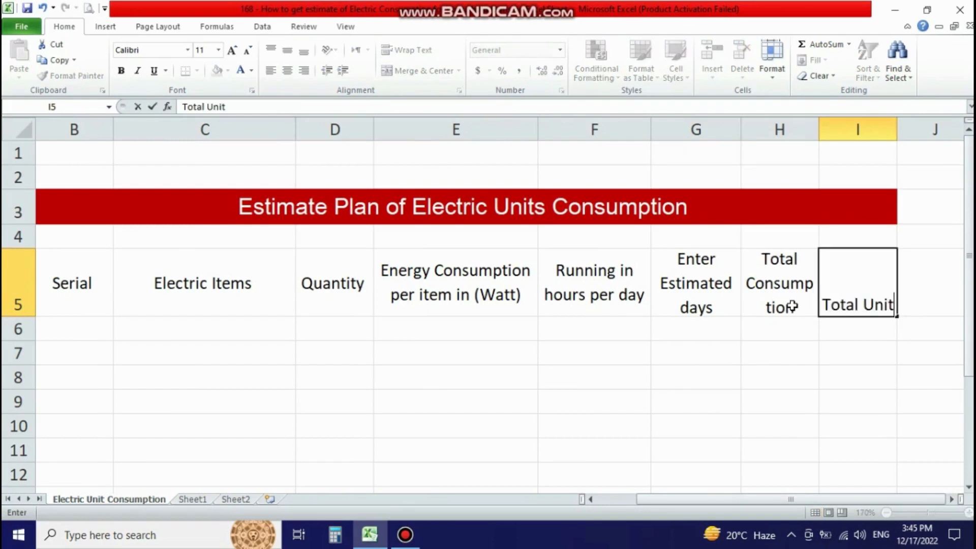
{"action": "type", "text": "s"}
{"action": "left_click", "coordinate": [792, 305]}
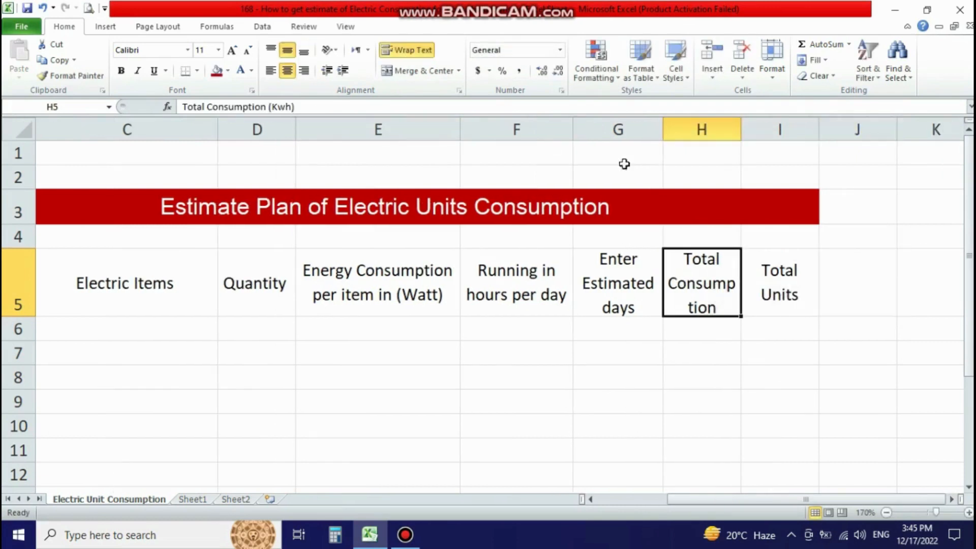
{"action": "left_click_drag", "start_coordinate": [740, 129], "coordinate": [771, 131]}
{"action": "left_click_drag", "start_coordinate": [852, 130], "coordinate": [867, 130]}
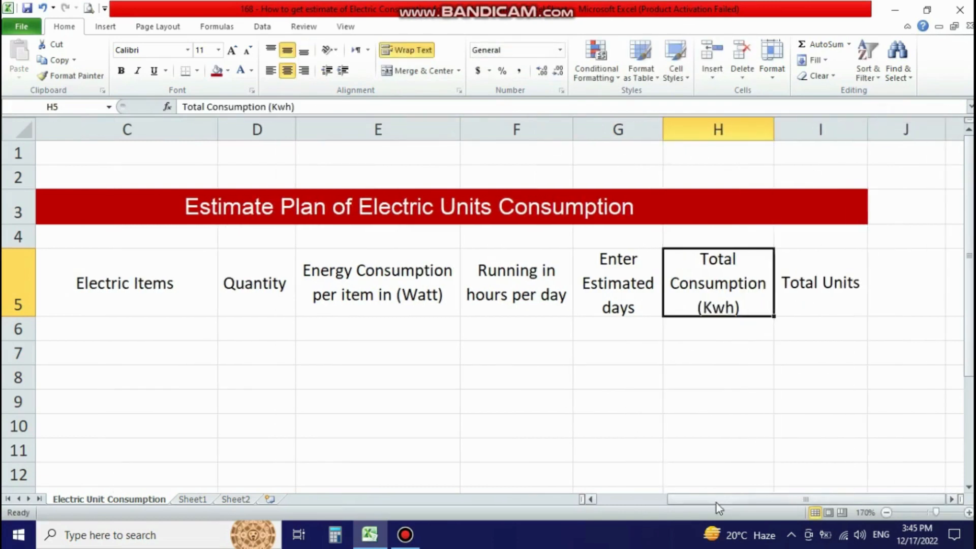
Apply all borders to the header row and the empty rows below it across columns B to I
{"action": "left_click_drag", "start_coordinate": [715, 501], "coordinate": [610, 488]}
{"action": "left_click", "coordinate": [129, 282]}
{"action": "left_click_drag", "start_coordinate": [120, 270], "coordinate": [839, 464]}
{"action": "left_click", "coordinate": [197, 71]}
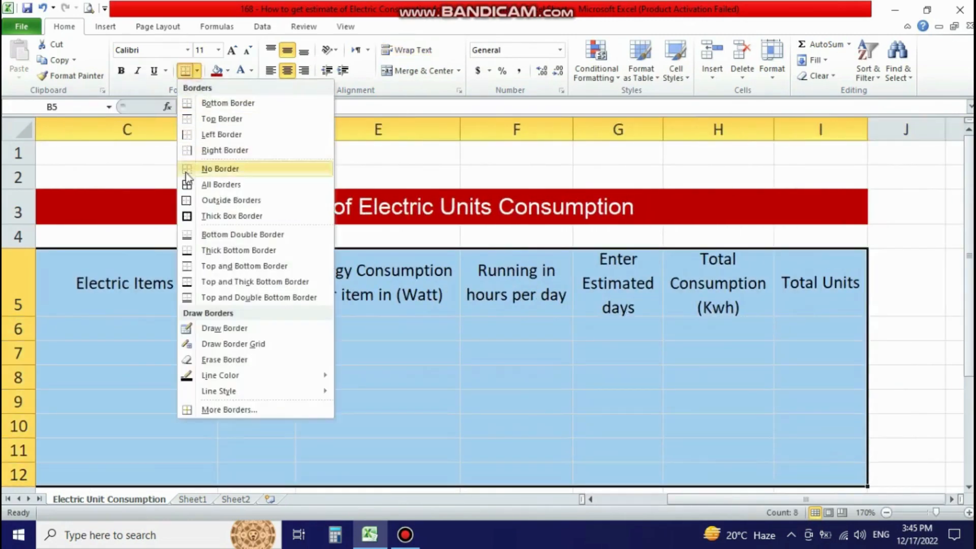
{"action": "left_click", "coordinate": [191, 184]}
{"action": "left_click", "coordinate": [508, 377]}
{"action": "mouse_move", "coordinate": [727, 500]}
{"action": "left_mouse_down"}
{"action": "mouse_move", "coordinate": [646, 498]}
{"action": "mouse_move", "coordinate": [729, 504]}
{"action": "left_mouse_up"}
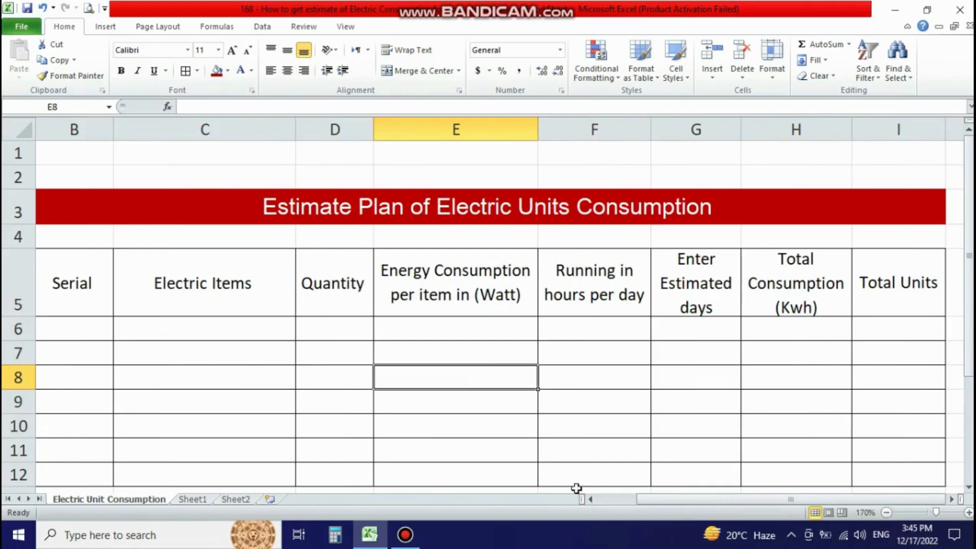
Apply the borders to the whole table B5:I15 and set its font to Arial, size 14
{"action": "left_click", "coordinate": [590, 499]}
{"action": "left_click_drag", "start_coordinate": [121, 282], "coordinate": [788, 465]}
{"action": "left_click", "coordinate": [187, 70]}
{"action": "left_click", "coordinate": [590, 499]}
{"action": "left_click", "coordinate": [218, 51]}
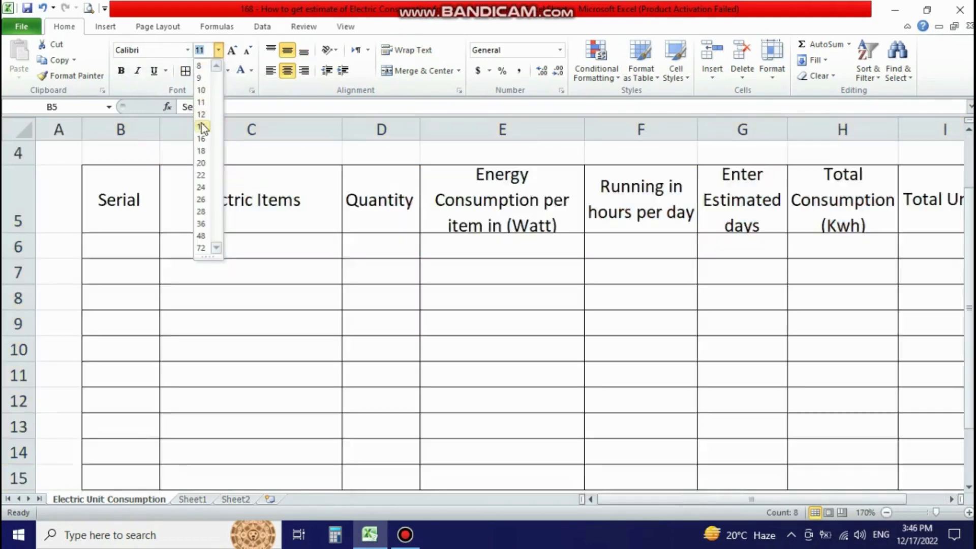
{"action": "left_click", "coordinate": [202, 129]}
{"action": "left_click", "coordinate": [188, 50]}
{"action": "left_click", "coordinate": [144, 165]}
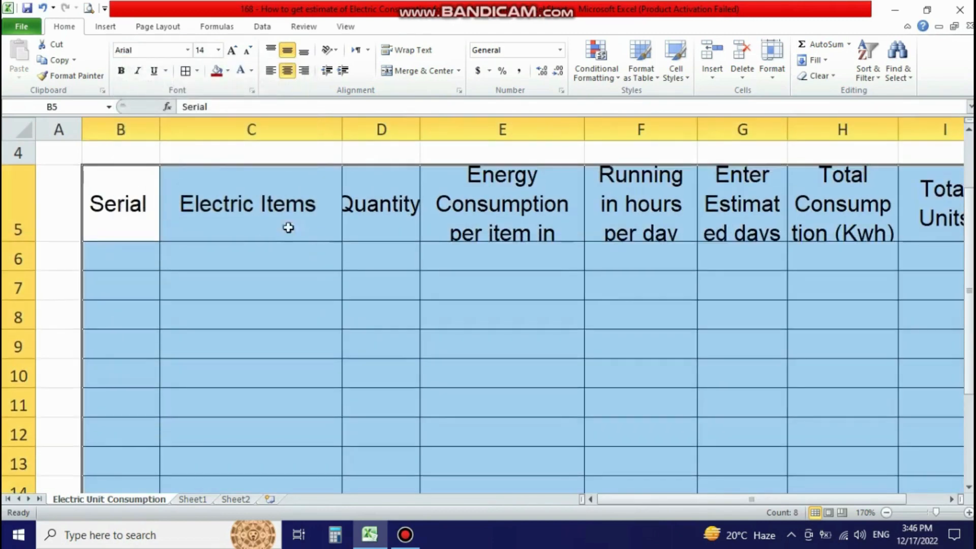
{"action": "left_click", "coordinate": [289, 227]}
Widen columns D and E to fit the larger Quantity and Energy Consumption headers
{"action": "double_click", "coordinate": [886, 512]}
{"action": "scroll", "coordinate": [504, 415], "scroll_direction": "up", "scroll_amount": 1}
{"action": "left_click", "coordinate": [441, 271]}
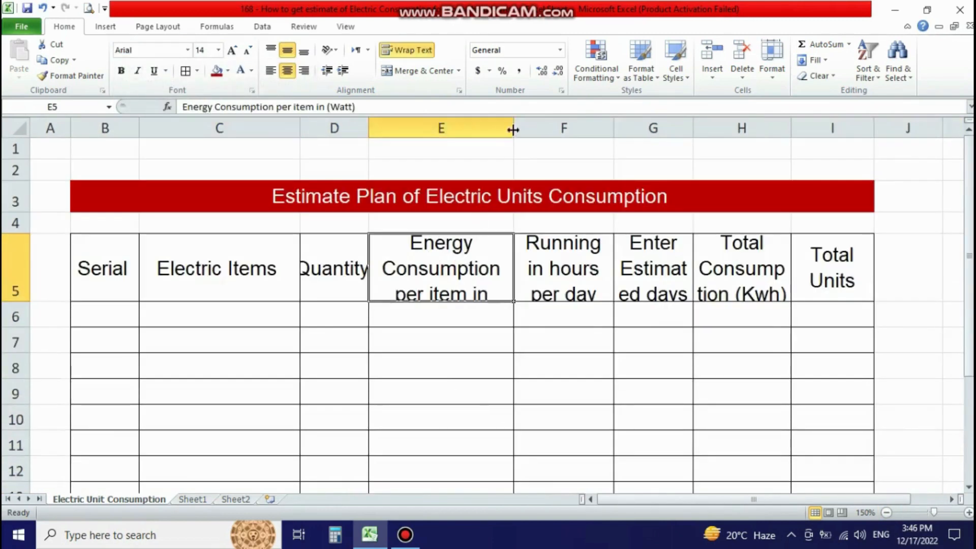
{"action": "left_click_drag", "start_coordinate": [513, 129], "coordinate": [545, 128]}
{"action": "left_click_drag", "start_coordinate": [370, 126], "coordinate": [385, 126]}
{"action": "left_click_drag", "start_coordinate": [548, 131], "coordinate": [564, 131]}
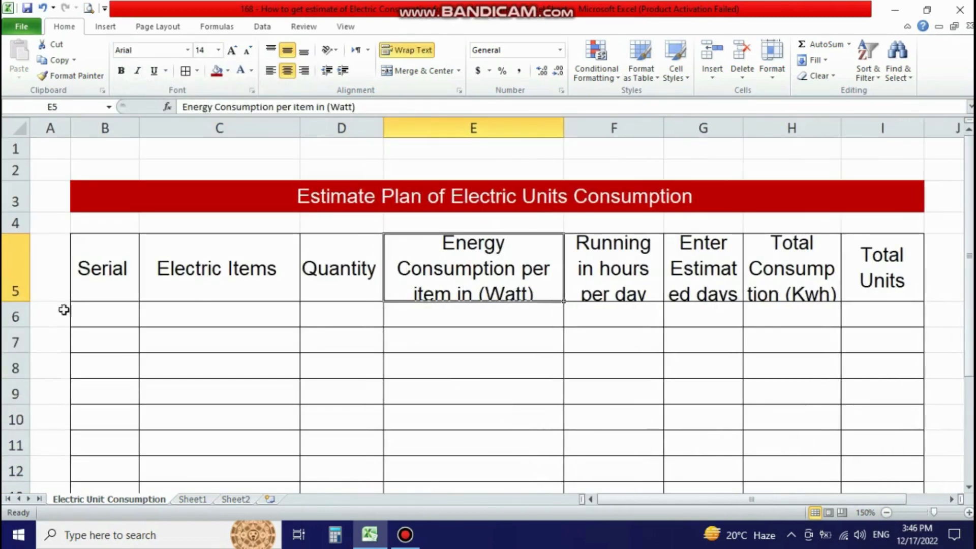
Increase the height of row 5 and widen columns F, G and H so their headers fit
{"action": "left_click_drag", "start_coordinate": [17, 302], "coordinate": [17, 308]}
{"action": "left_click_drag", "start_coordinate": [660, 129], "coordinate": [696, 127]}
{"action": "left_click_drag", "start_coordinate": [777, 129], "coordinate": [804, 129]}
{"action": "left_click_drag", "start_coordinate": [902, 129], "coordinate": [932, 127]}
{"action": "left_click_drag", "start_coordinate": [752, 498], "coordinate": [830, 496]}
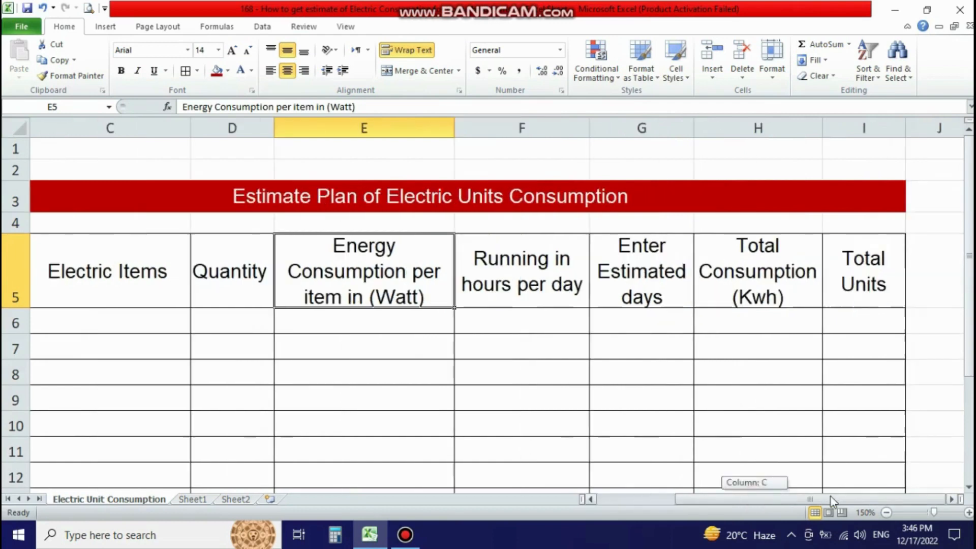
Widen column I slightly and narrow the empty column A
{"action": "left_click", "coordinate": [762, 297]}
{"action": "left_click", "coordinate": [869, 274]}
{"action": "left_click_drag", "start_coordinate": [903, 130], "coordinate": [915, 131]}
{"action": "left_click", "coordinate": [886, 512]}
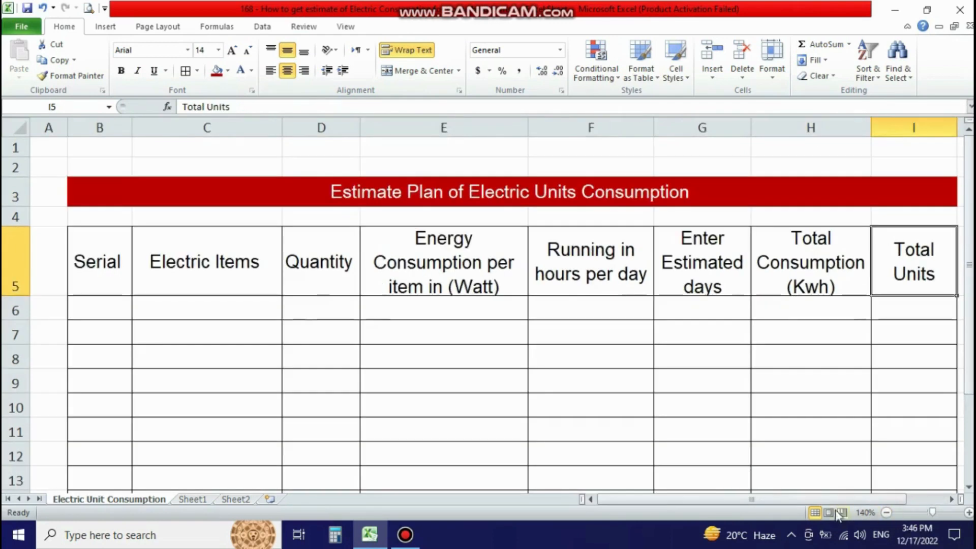
{"action": "left_click_drag", "start_coordinate": [795, 500], "coordinate": [793, 500]}
{"action": "left_click_drag", "start_coordinate": [688, 496], "coordinate": [688, 496]}
{"action": "left_click_drag", "start_coordinate": [68, 127], "coordinate": [49, 127]}
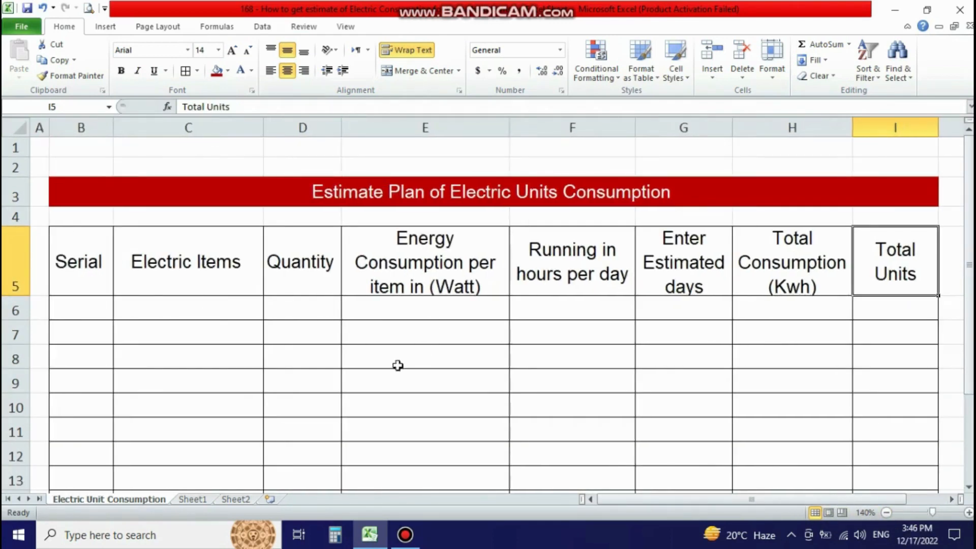
{"action": "left_click", "coordinate": [376, 382]}
Fill the header cells B5:I5 with light red and make their text bold
{"action": "left_click_drag", "start_coordinate": [90, 259], "coordinate": [894, 269]}
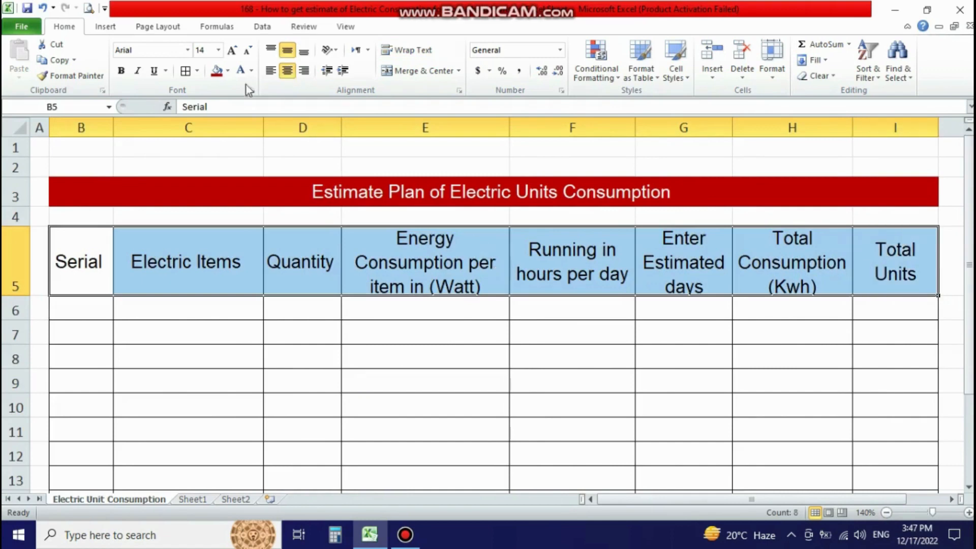
{"action": "left_click", "coordinate": [227, 70]}
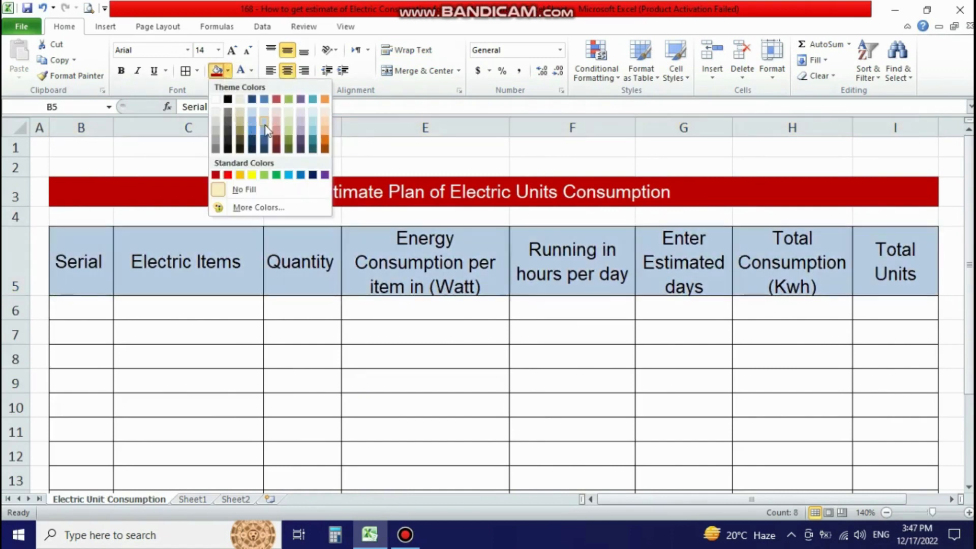
{"action": "left_click", "coordinate": [277, 120]}
{"action": "left_click", "coordinate": [122, 71]}
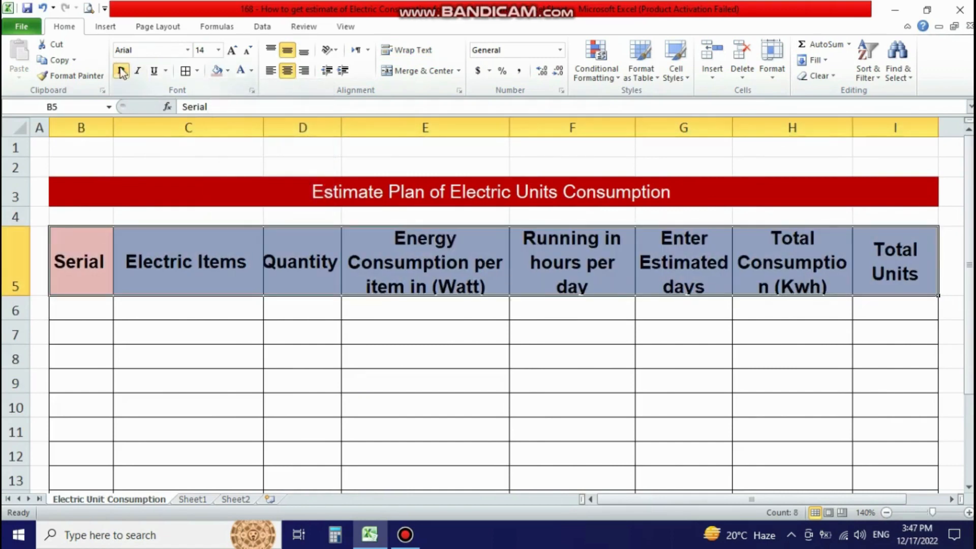
Increase the height of row 5 and widen column H so the bold headers fit
{"action": "left_click_drag", "start_coordinate": [11, 294], "coordinate": [11, 301]}
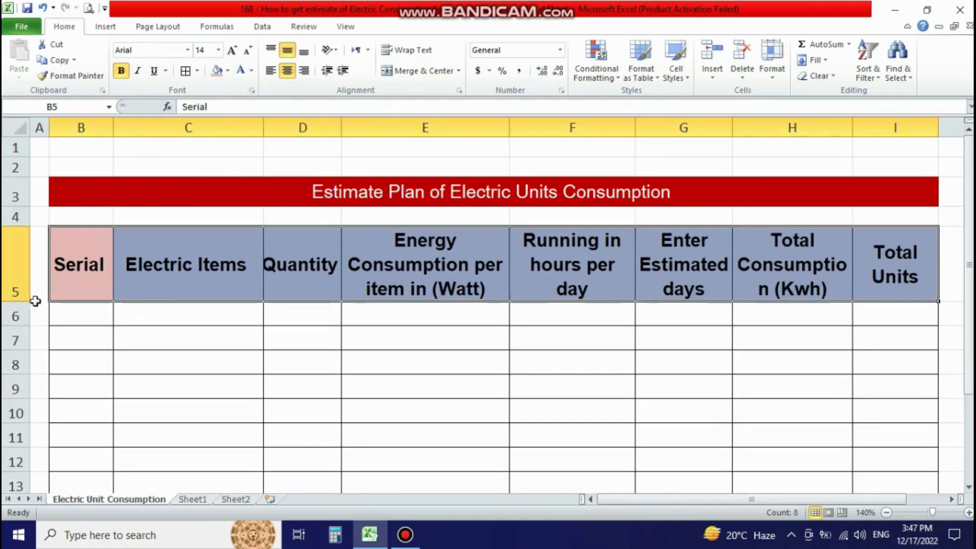
{"action": "left_click", "coordinate": [715, 272]}
{"action": "left_click", "coordinate": [788, 256]}
{"action": "left_click_drag", "start_coordinate": [852, 128], "coordinate": [860, 128]}
{"action": "left_click_drag", "start_coordinate": [840, 500], "coordinate": [862, 503]}
{"action": "left_click", "coordinate": [590, 499]}
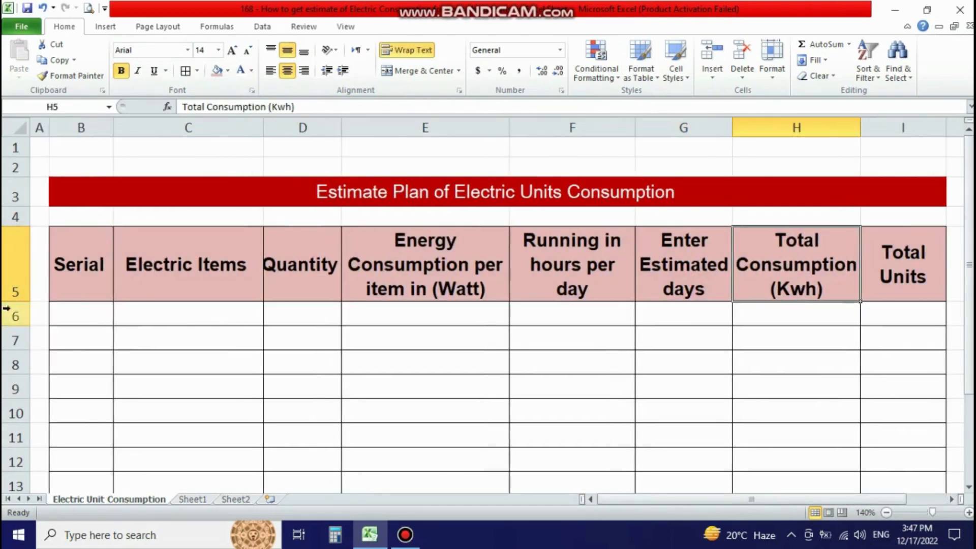
Delete the empty row 2 above the title and slightly reduce the height of row 3 beneath it
{"action": "left_click", "coordinate": [76, 258]}
{"action": "scroll", "coordinate": [557, 430], "scroll_direction": "down", "scroll_amount": 1}
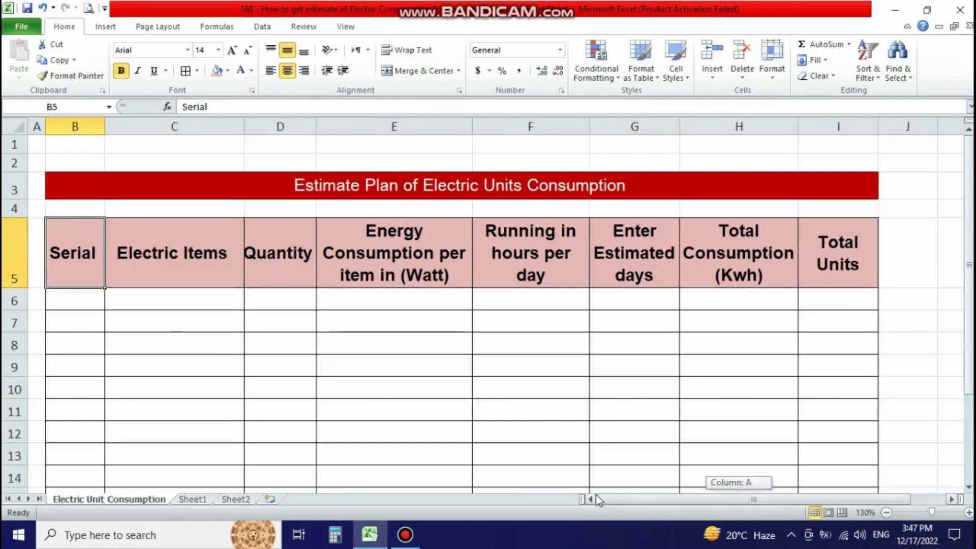
{"action": "right_click", "coordinate": [21, 163]}
{"action": "left_click", "coordinate": [54, 272]}
{"action": "left_click", "coordinate": [170, 342]}
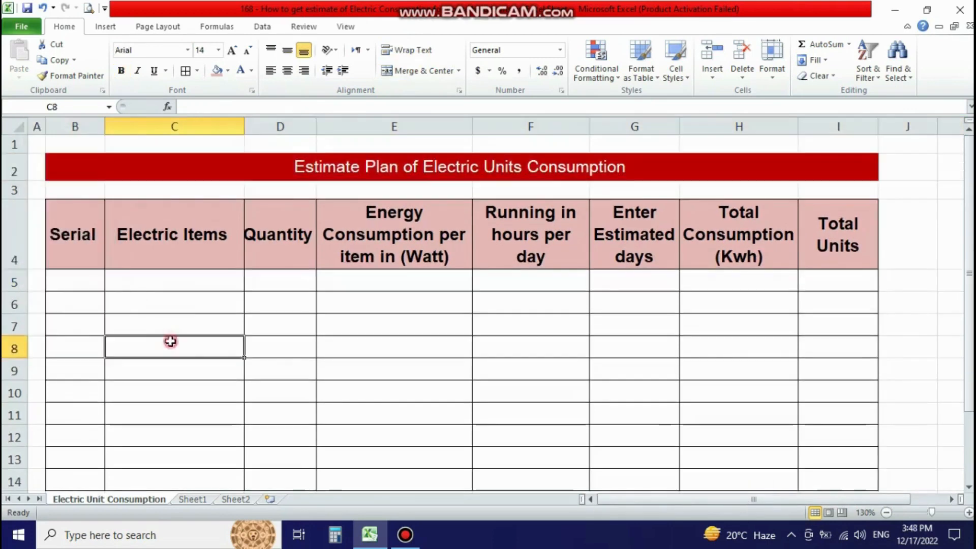
{"action": "left_click_drag", "start_coordinate": [19, 199], "coordinate": [20, 196]}
{"action": "left_click", "coordinate": [176, 301]}
{"action": "scroll", "coordinate": [181, 413], "scroll_direction": "down", "scroll_amount": 1}
{"action": "scroll", "coordinate": [81, 366], "scroll_direction": "up", "scroll_amount": 1}
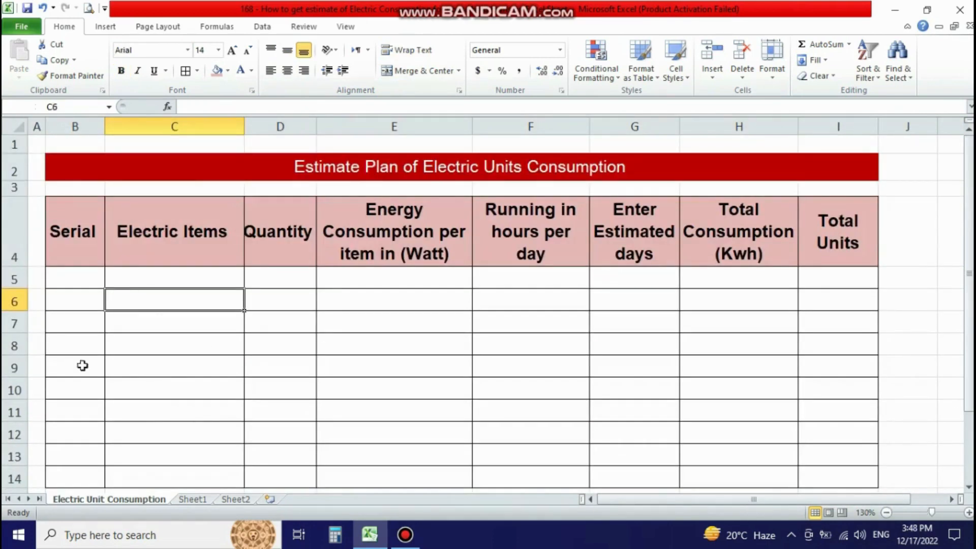
Narrow column B slightly and widen columns D, H and I to give their headers more room
{"action": "scroll", "coordinate": [119, 402], "scroll_direction": "down", "scroll_amount": 1}
{"action": "left_click_drag", "start_coordinate": [105, 126], "coordinate": [100, 127]}
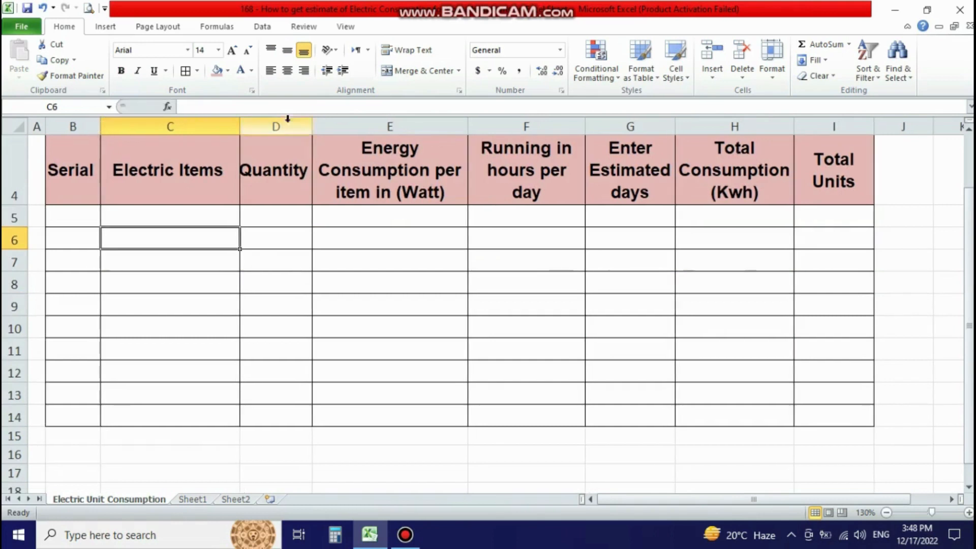
{"action": "left_click_drag", "start_coordinate": [312, 126], "coordinate": [316, 126]}
{"action": "left_click_drag", "start_coordinate": [878, 127], "coordinate": [900, 126]}
{"action": "left_click", "coordinate": [790, 216]}
{"action": "left_click_drag", "start_coordinate": [798, 126], "coordinate": [806, 126]}
{"action": "scroll", "coordinate": [686, 272], "scroll_direction": "up", "scroll_amount": 1}
{"action": "left_click", "coordinate": [146, 279]}
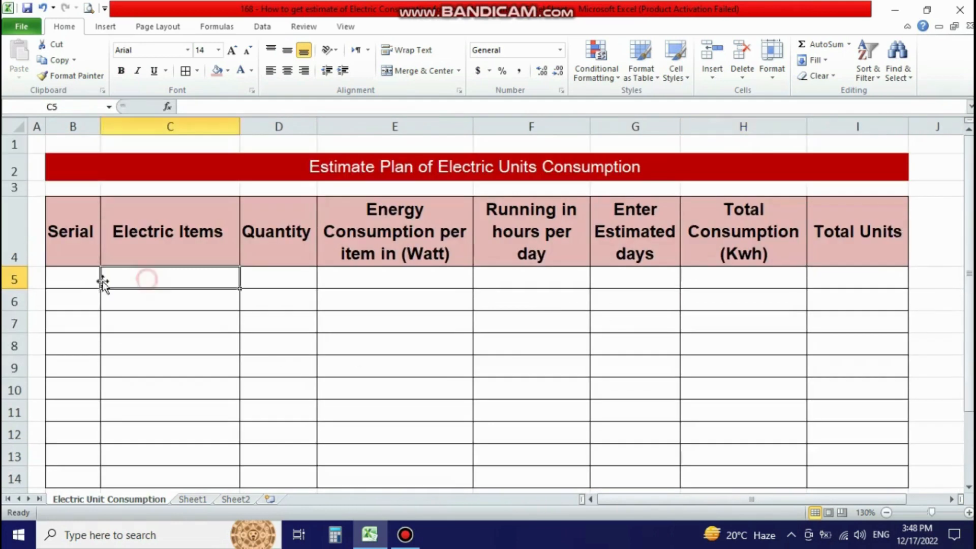
Set the title in row 2 to bold Arial, making row 2 taller and row 1 shorter
{"action": "left_click", "coordinate": [83, 280]}
{"action": "key", "text": "Up"}
{"action": "key", "text": "Right"}
{"action": "left_click", "coordinate": [355, 166]}
{"action": "left_click", "coordinate": [188, 49]}
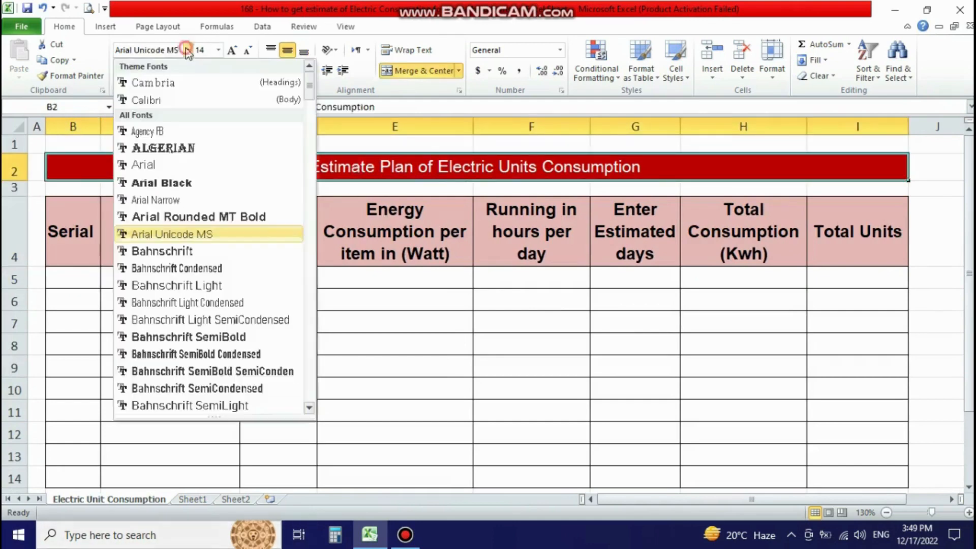
{"action": "left_click", "coordinate": [152, 160]}
{"action": "left_click", "coordinate": [121, 70]}
{"action": "left_click_drag", "start_coordinate": [8, 181], "coordinate": [7, 192]}
{"action": "left_click_drag", "start_coordinate": [8, 152], "coordinate": [8, 146]}
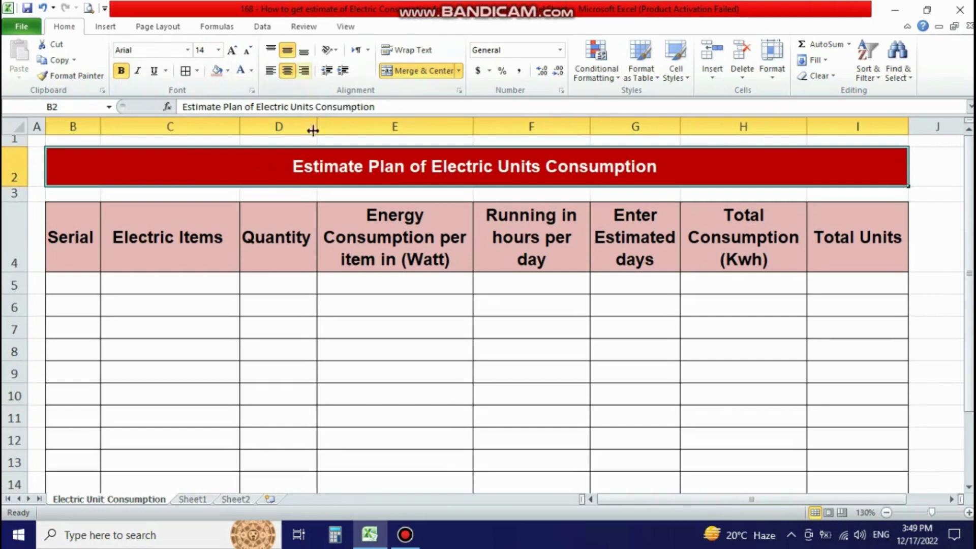
Enter serial number 1 in B5 and center the table body B5:I14 horizontally and vertically
{"action": "left_click", "coordinate": [85, 281]}
{"action": "type", "text": "1"}
{"action": "key", "text": "Tab"}
{"action": "left_click_drag", "start_coordinate": [76, 283], "coordinate": [849, 433]}
{"action": "left_click", "coordinate": [288, 71]}
{"action": "left_click", "coordinate": [288, 50]}
Fill row 5 with Heater, quantity 1, 1500 watts, 5 running hours per day and 30 estimated days
{"action": "left_click", "coordinate": [159, 237]}
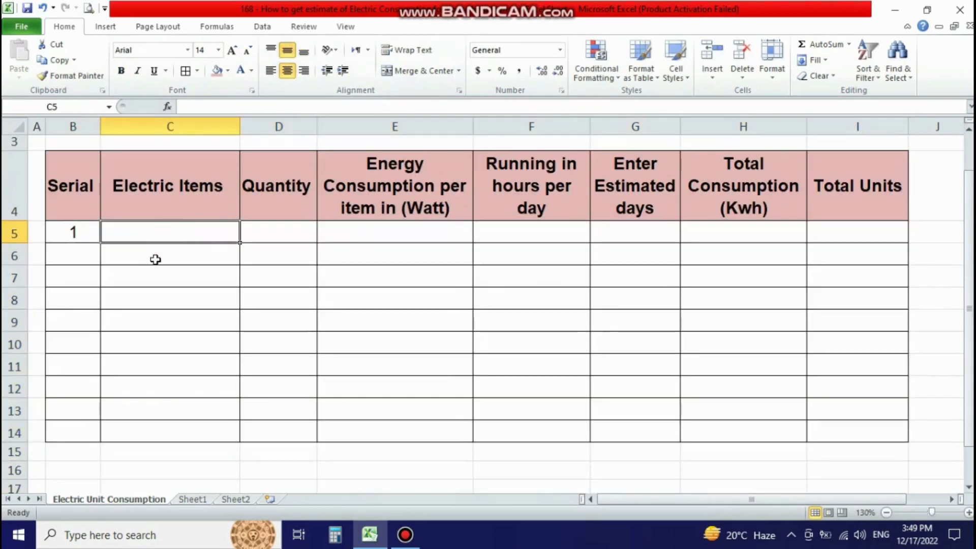
{"action": "type", "text": "Heater"}
{"action": "key", "text": "Tab"}
{"action": "type", "text": "1"}
{"action": "key", "text": "Tab"}
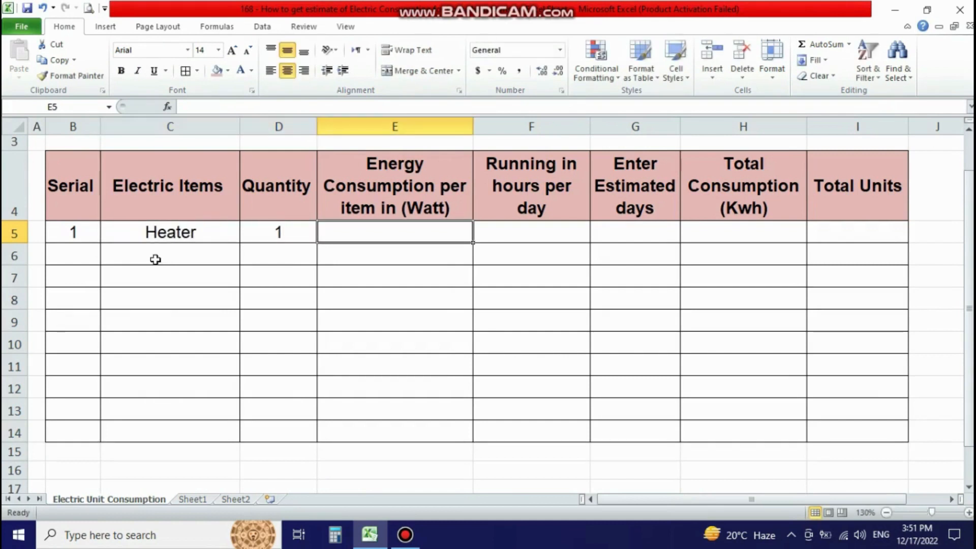
{"action": "type", "text": "1500"}
{"action": "key", "text": "Tab"}
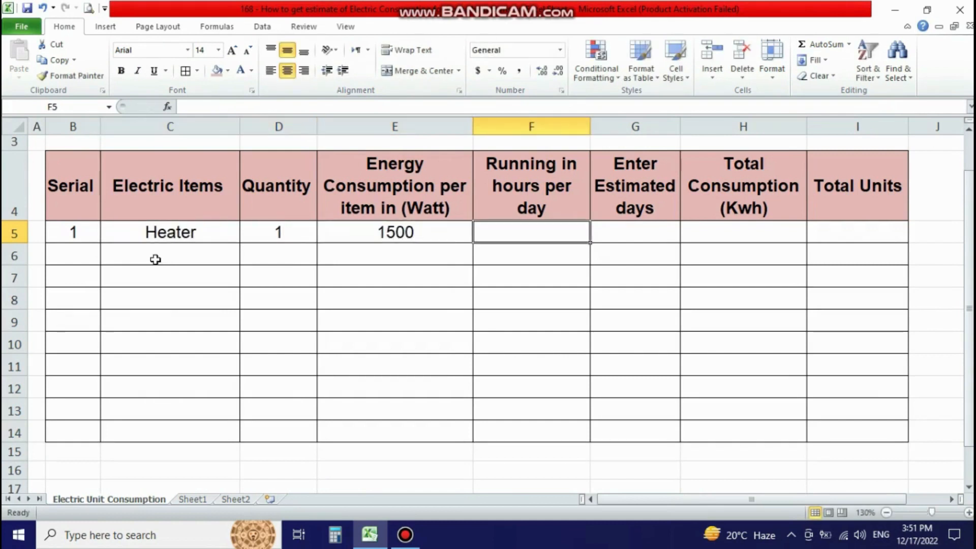
{"action": "type", "text": "5"}
{"action": "key", "text": "Tab"}
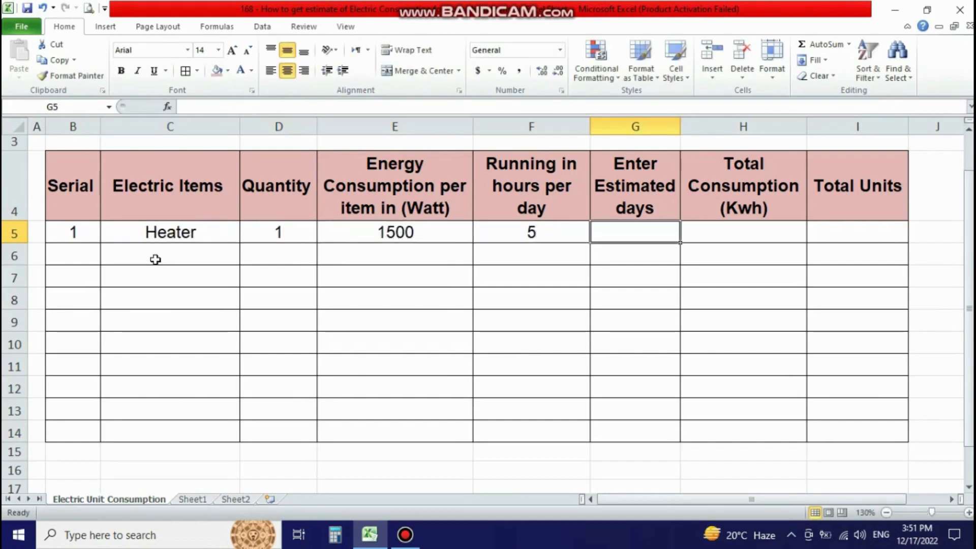
{"action": "type", "text": "30"}
{"action": "key", "text": "Tab"}
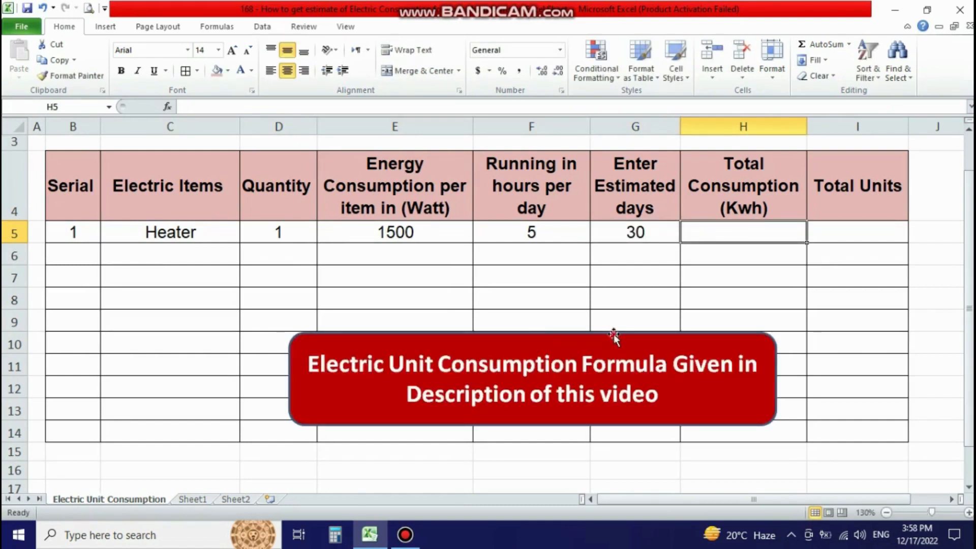
Shift the red formula note clear of row 5 and start a SUM formula in H5 with D5 as its first factor
{"action": "left_click_drag", "start_coordinate": [614, 335], "coordinate": [620, 304]}
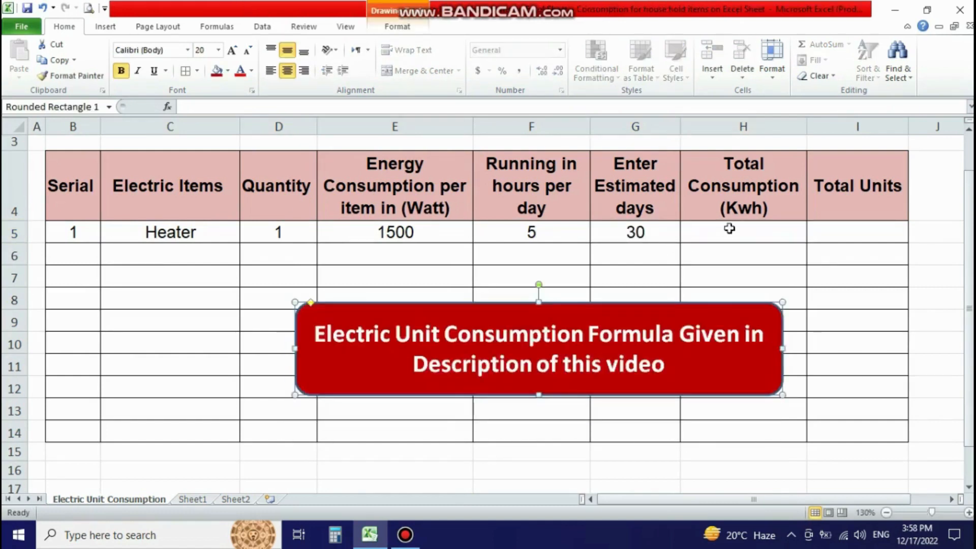
{"action": "left_click_drag", "start_coordinate": [687, 302], "coordinate": [726, 302]}
{"action": "left_click", "coordinate": [723, 236]}
{"action": "type", "text": "=sum("}
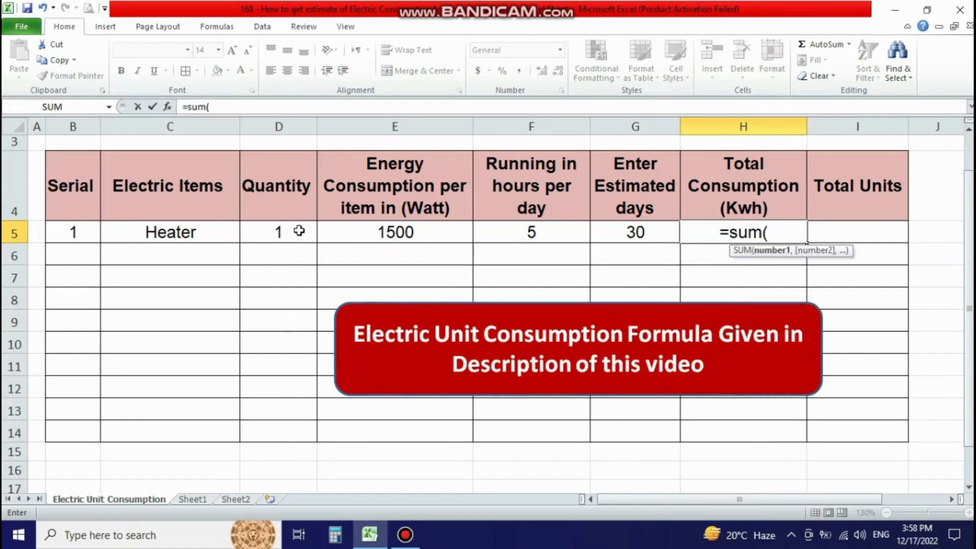
{"action": "left_click_drag", "start_coordinate": [298, 231], "coordinate": [375, 246]}
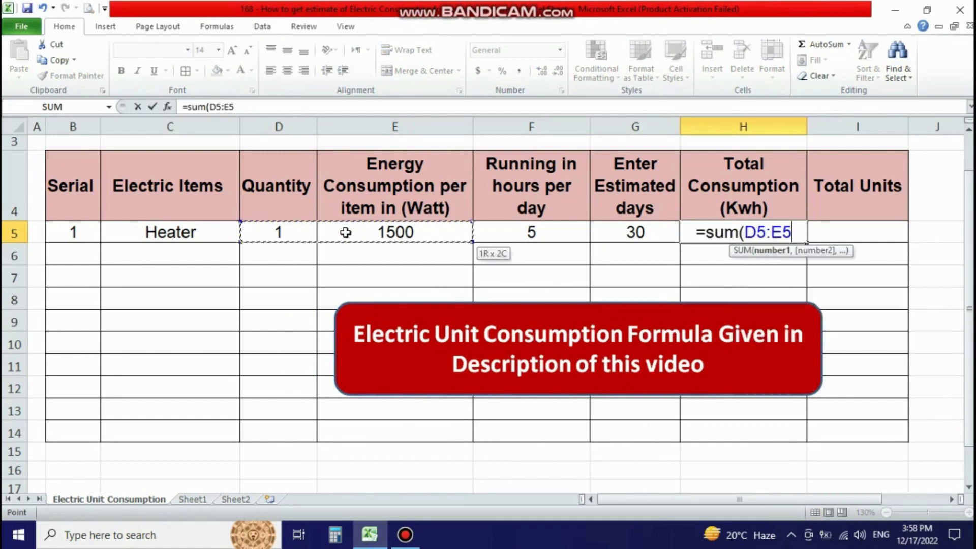
{"action": "key", "text": "BackSpace"}
{"action": "key", "text": "BackSpace"}
{"action": "key", "text": "BackSpace"}
{"action": "key", "text": "BackSpace"}
{"action": "key", "text": "BackSpace"}
{"action": "left_click", "coordinate": [305, 235]}
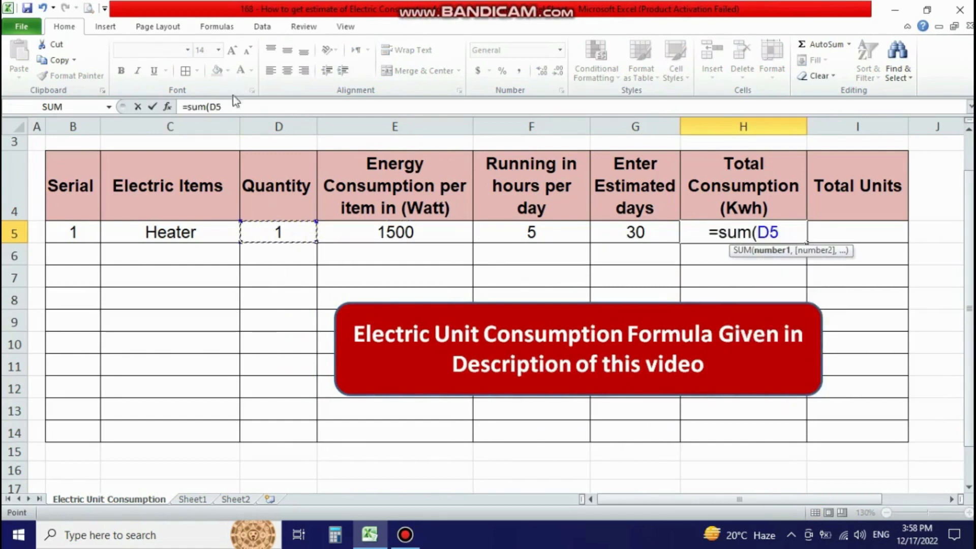
Complete the total consumption formula in H5 as =SUM(D5*E5*F5*G5)
{"action": "type", "text": "*"}
{"action": "left_click", "coordinate": [325, 234]}
{"action": "type", "text": "*"}
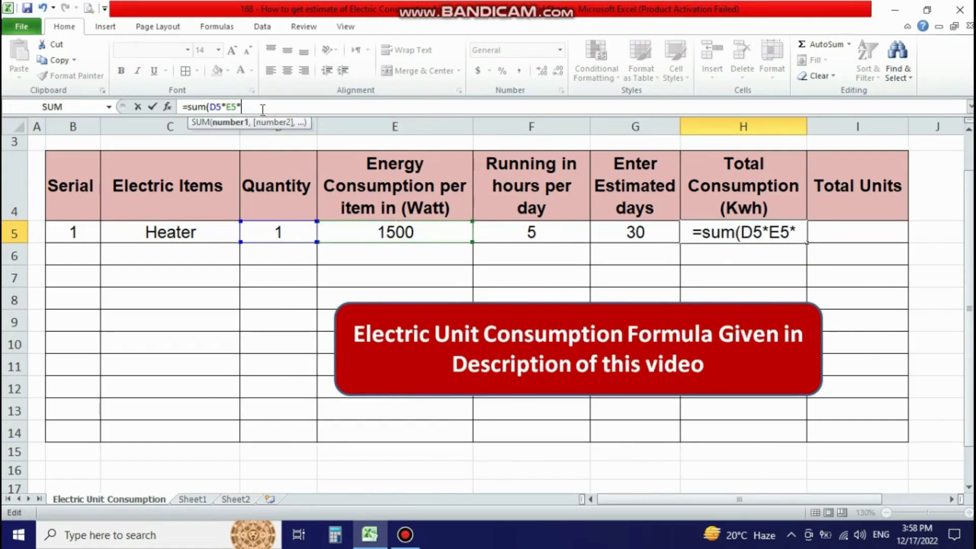
{"action": "left_click", "coordinate": [542, 235]}
{"action": "left_click", "coordinate": [272, 105]}
{"action": "type", "text": "*"}
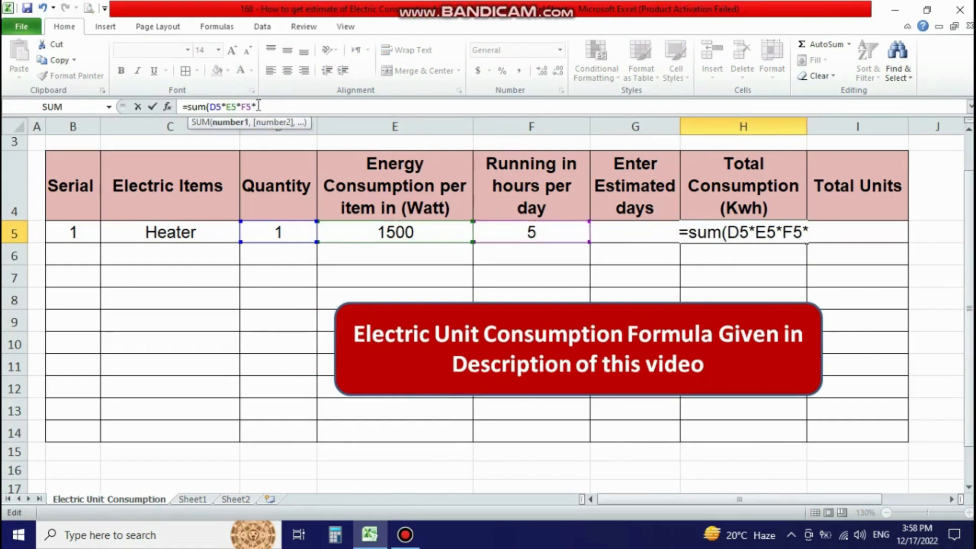
{"action": "type", "text": "G"}
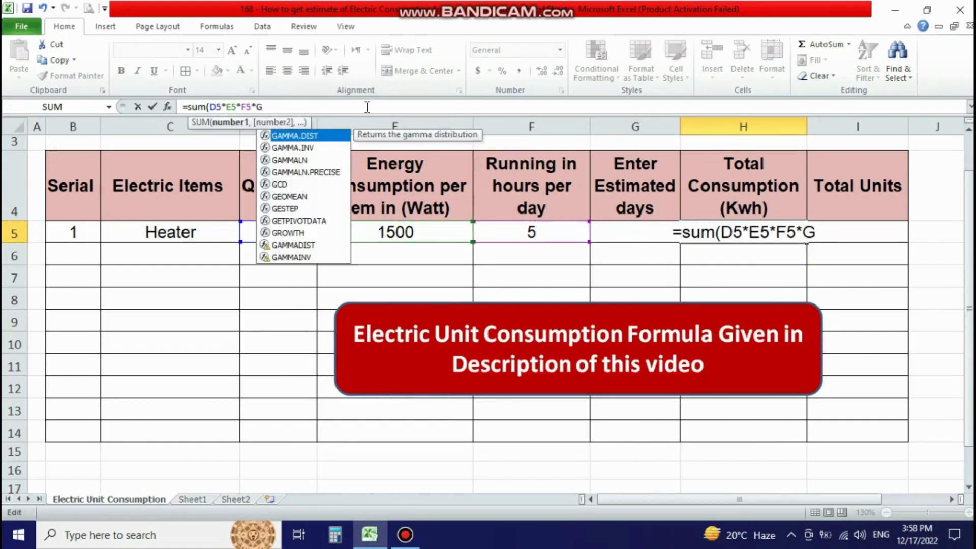
{"action": "type", "text": "5)"}
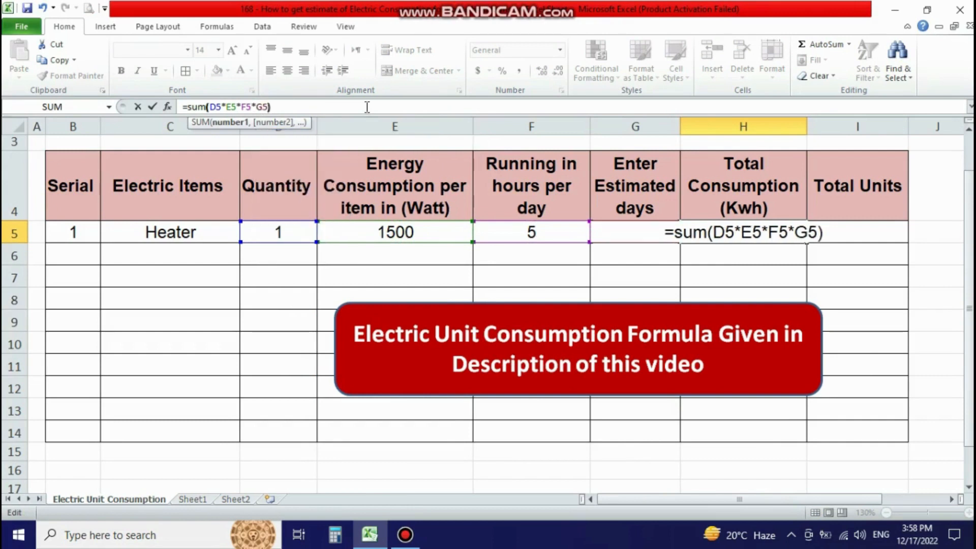
{"action": "key", "text": "Return"}
{"action": "left_click", "coordinate": [712, 238]}
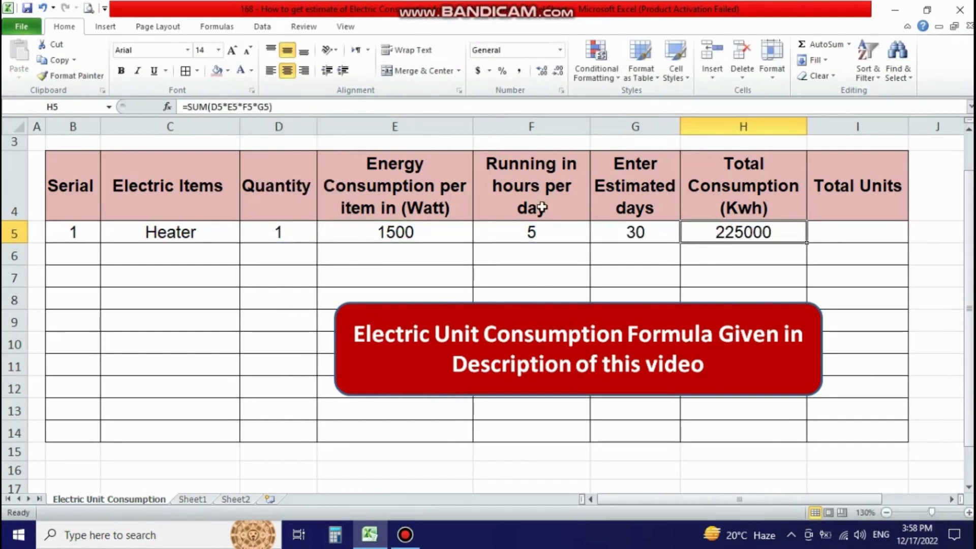
{"action": "left_click", "coordinate": [247, 106]}
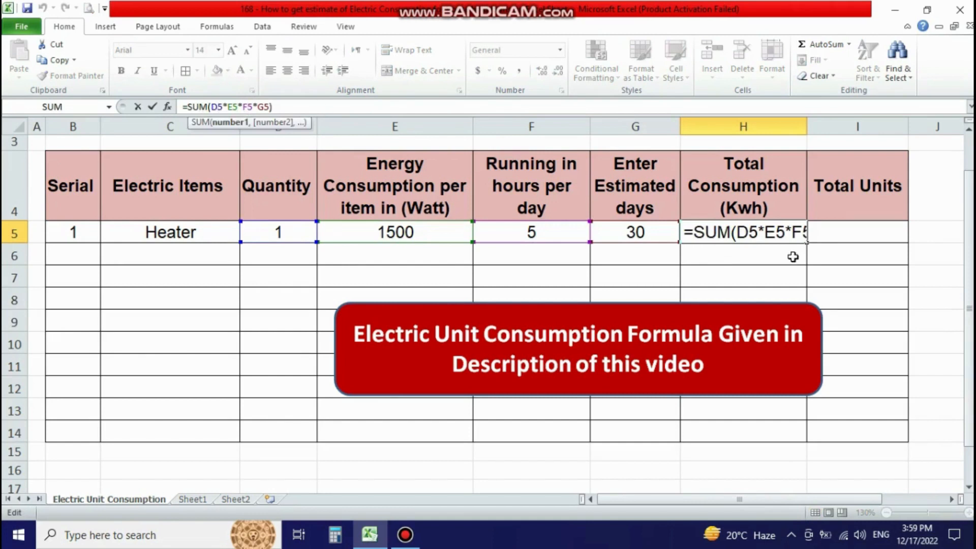
Calculate the heater's total units in I5 with the formula =H5/1000
{"action": "left_click", "coordinate": [856, 229]}
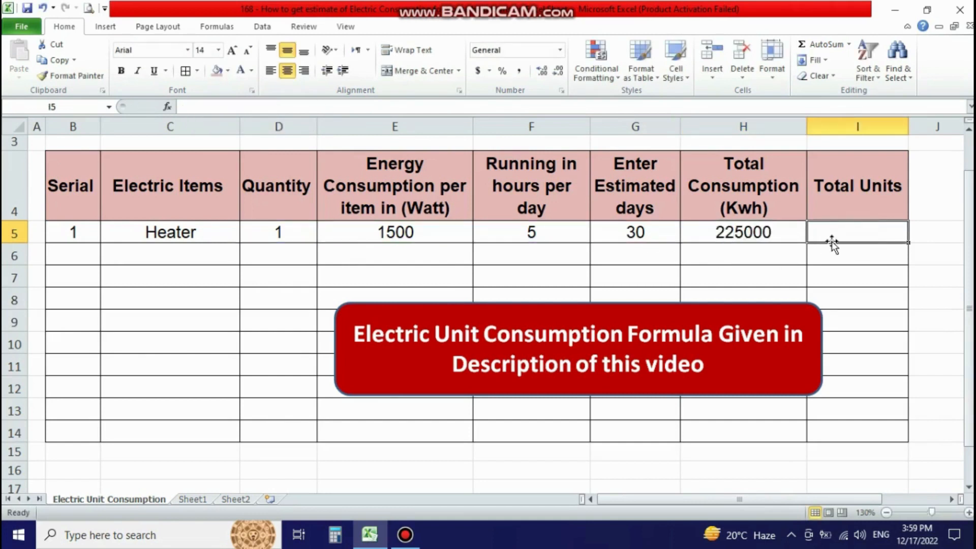
{"action": "type", "text": "="}
{"action": "left_click", "coordinate": [754, 233]}
{"action": "left_click", "coordinate": [211, 106]}
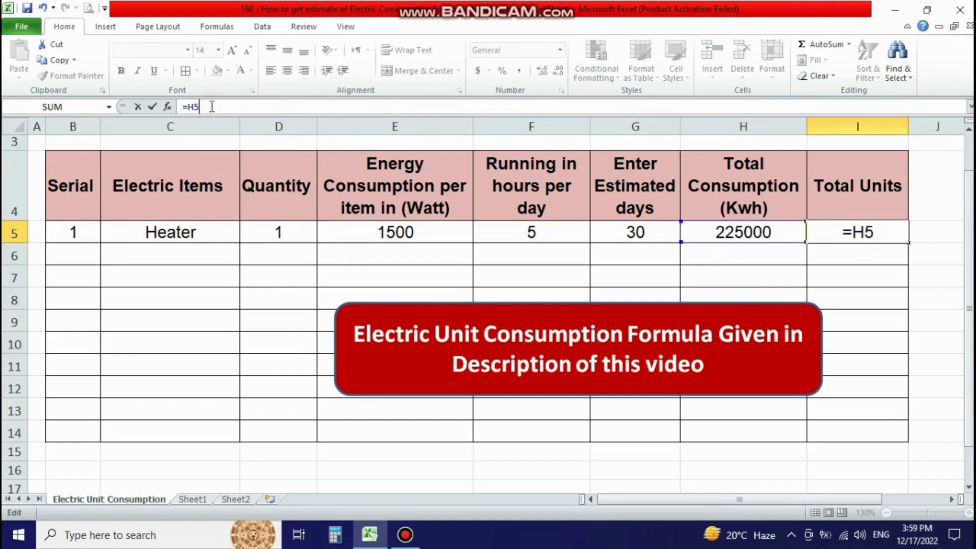
{"action": "type", "text": "/1000"}
{"action": "key", "text": "Return"}
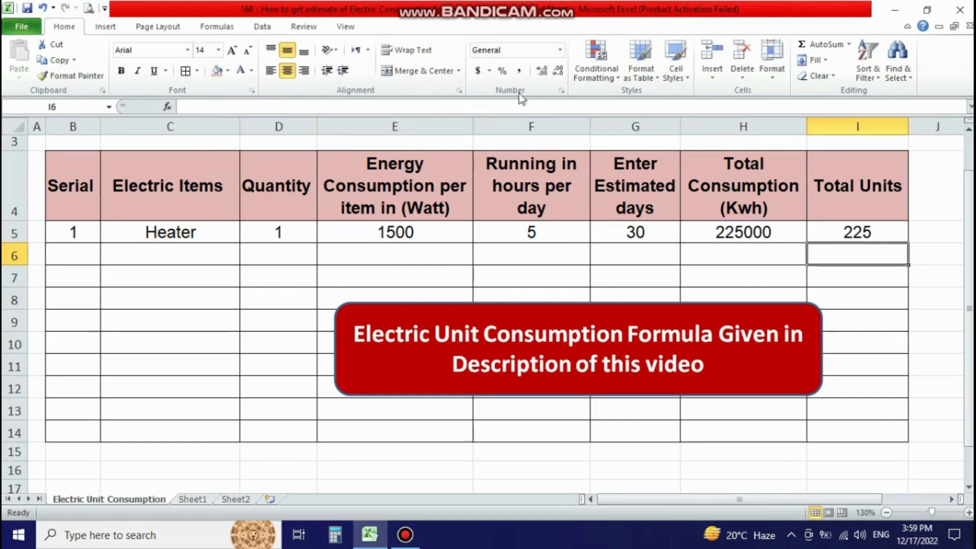
{"action": "left_click", "coordinate": [857, 184]}
{"action": "left_click", "coordinate": [857, 231]}
Copy the formulas in H5 and I5 down to row 13
{"action": "left_click", "coordinate": [731, 232]}
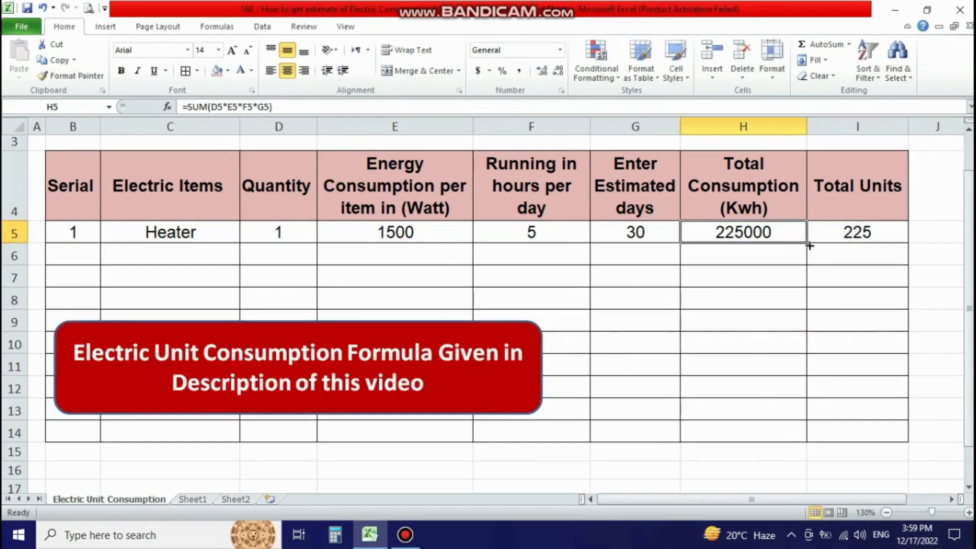
{"action": "left_click_drag", "start_coordinate": [806, 243], "coordinate": [795, 418]}
{"action": "left_click", "coordinate": [884, 234]}
{"action": "left_click_drag", "start_coordinate": [907, 243], "coordinate": [823, 406]}
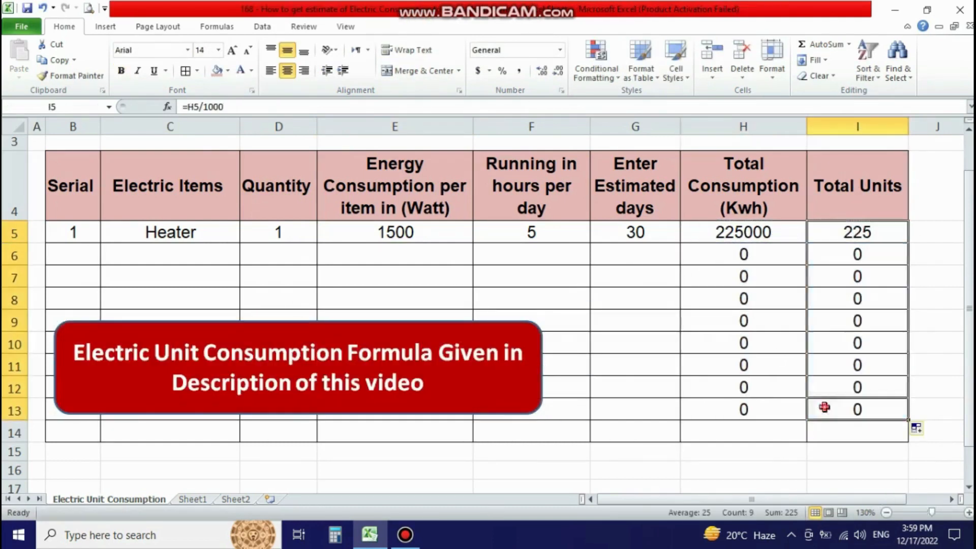
Merge B14:D14 into one cell labelled Total and delete the red formula note
{"action": "left_click_drag", "start_coordinate": [300, 335], "coordinate": [695, 280]}
{"action": "left_click_drag", "start_coordinate": [69, 430], "coordinate": [250, 425]}
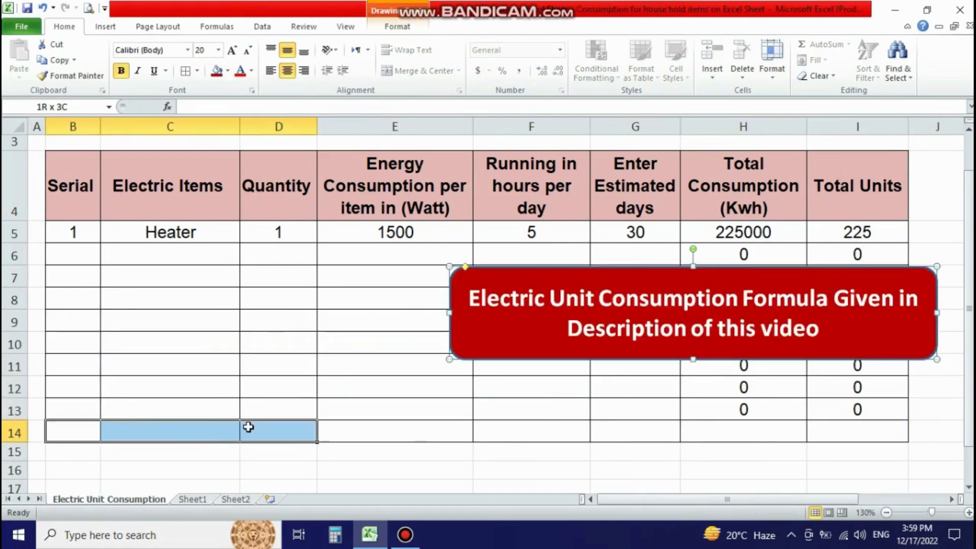
{"action": "left_click", "coordinate": [419, 70]}
{"action": "type", "text": "Total"}
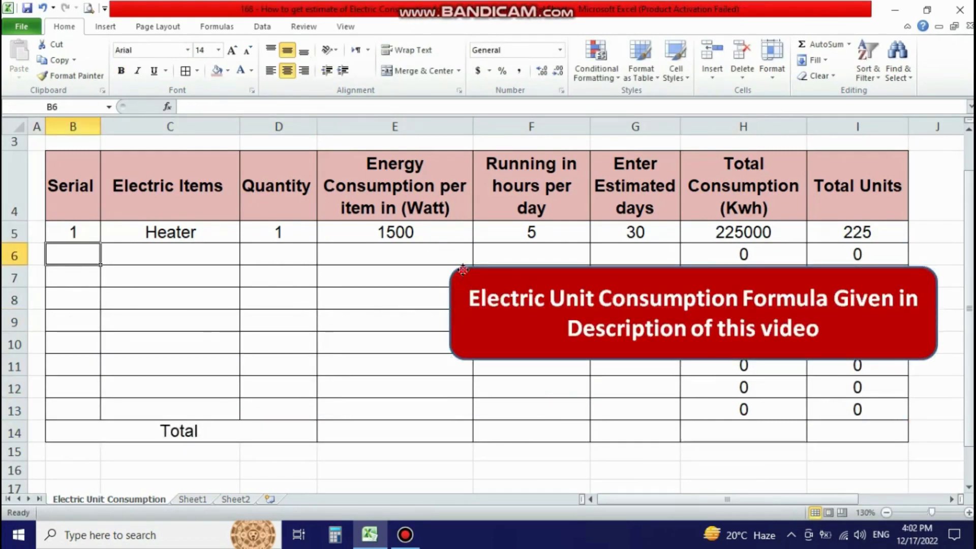
{"action": "left_click", "coordinate": [462, 269]}
{"action": "key", "text": "Delete"}
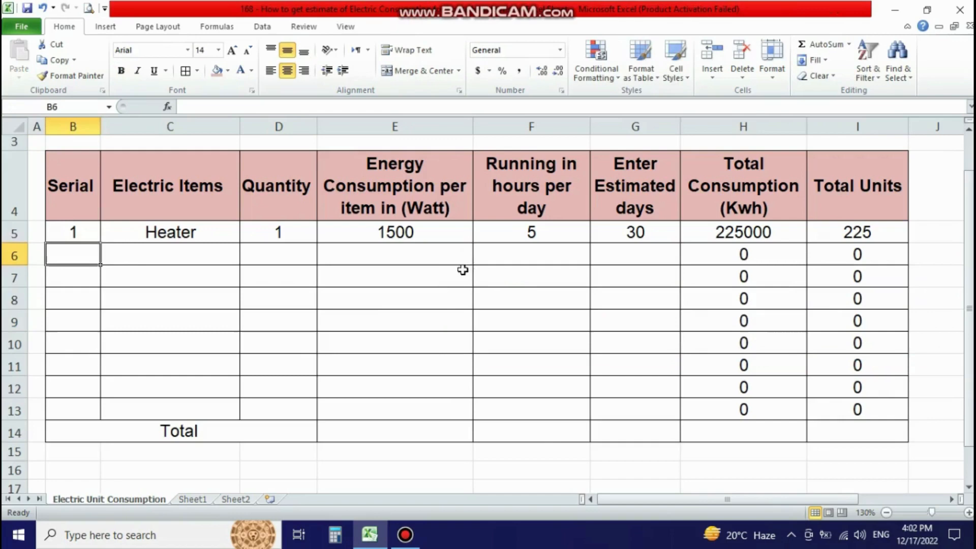
Fill the header row B4:I4 with black and set its text to white
{"action": "left_click", "coordinate": [886, 512]}
{"action": "left_click_drag", "start_coordinate": [67, 228], "coordinate": [792, 228]}
{"action": "left_click", "coordinate": [227, 70]}
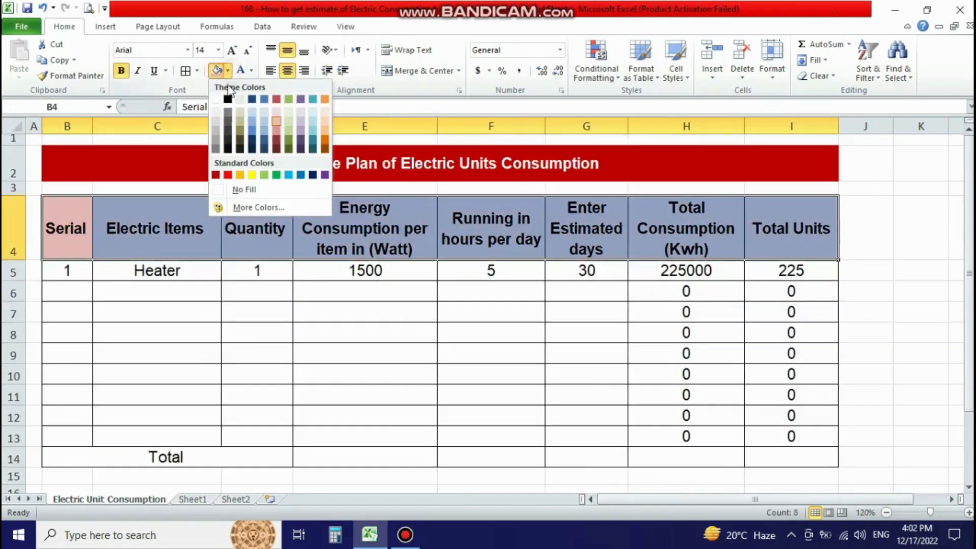
{"action": "left_click", "coordinate": [227, 133]}
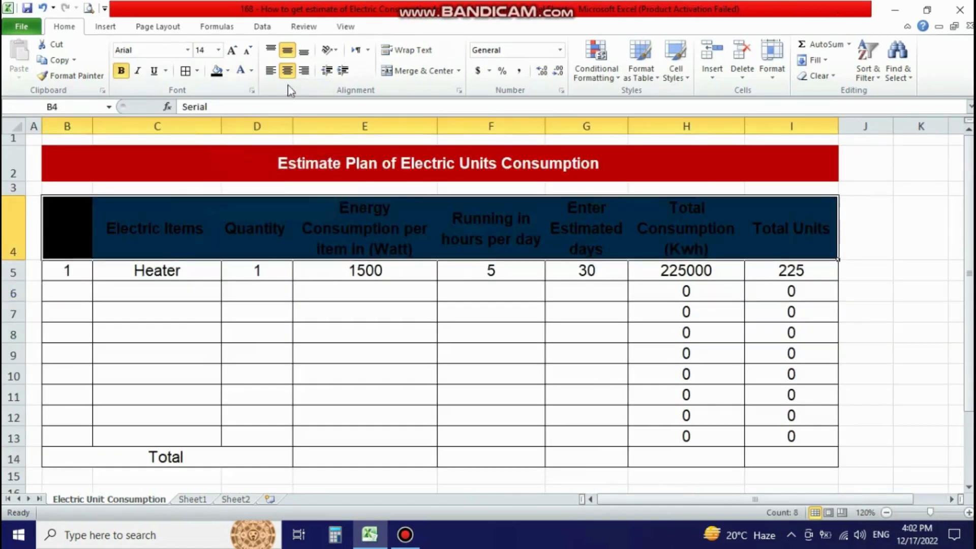
{"action": "left_click", "coordinate": [78, 226]}
{"action": "left_click", "coordinate": [144, 228]}
{"action": "left_click", "coordinate": [68, 276]}
Change the fill of the header row B4:I4 to a dark shade of Aqua, Accent 5
{"action": "left_click", "coordinate": [72, 237]}
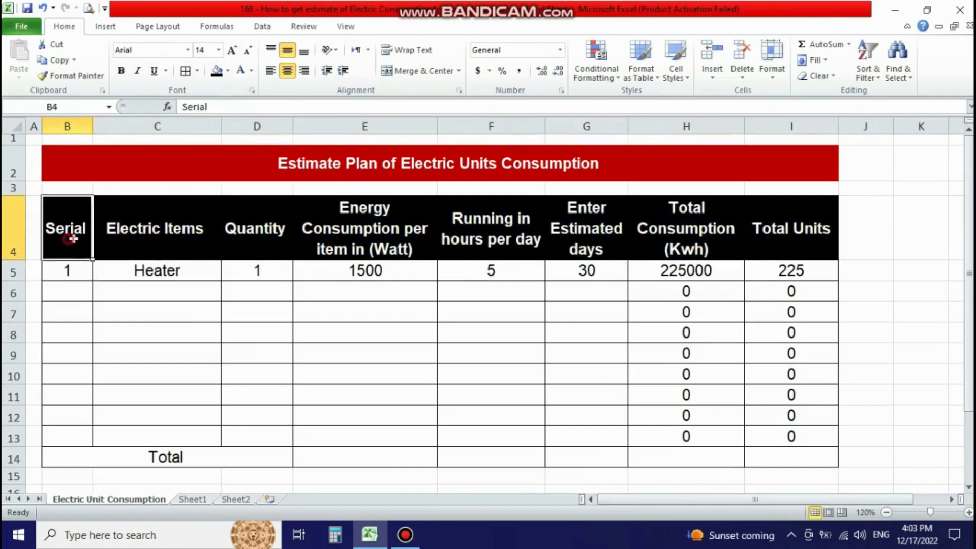
{"action": "key", "text": "ctrl+shift+Right"}
{"action": "left_click", "coordinate": [227, 71]}
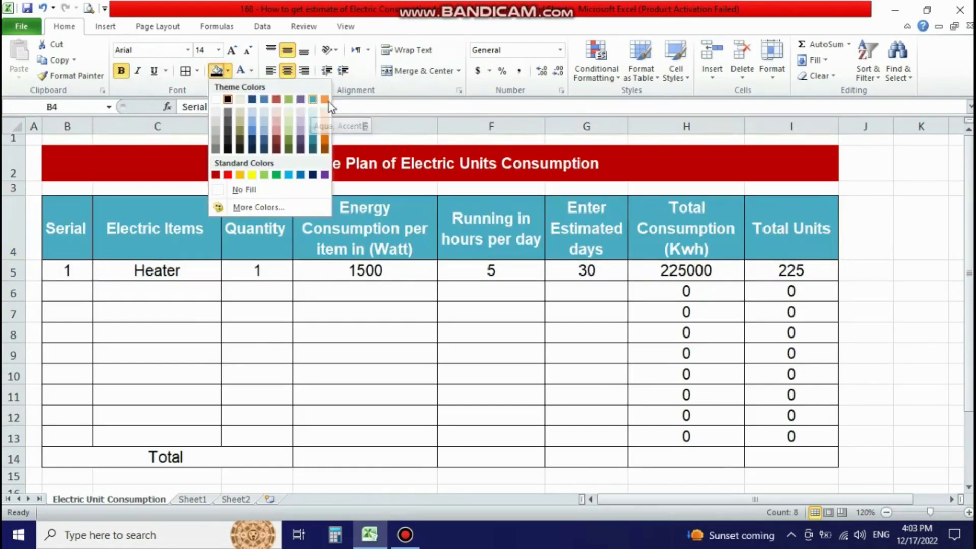
{"action": "left_click", "coordinate": [312, 142]}
{"action": "left_click", "coordinate": [257, 291]}
{"action": "left_click", "coordinate": [78, 288]}
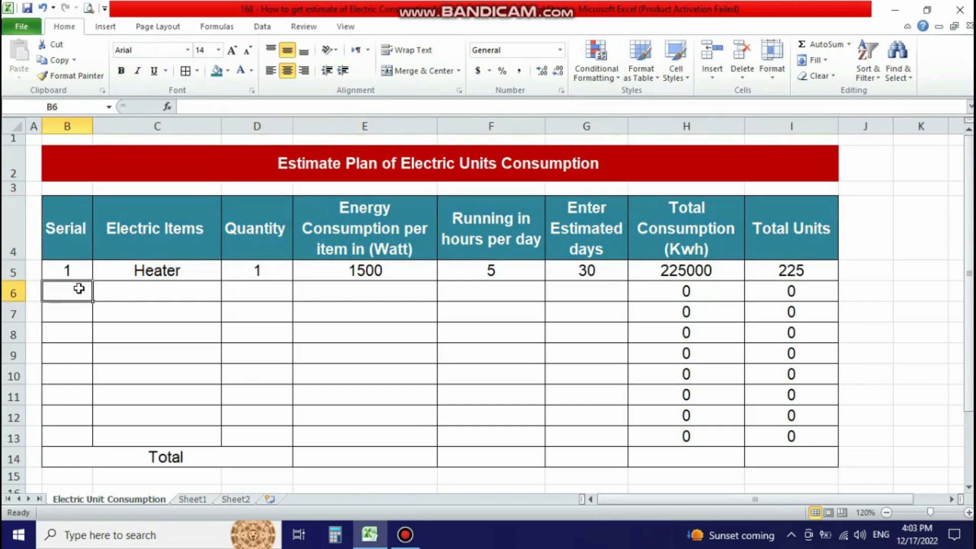
Fill the Total row B14:I14 with dark olive green and set its text to white
{"action": "left_click", "coordinate": [886, 513]}
{"action": "scroll", "coordinate": [158, 342], "scroll_direction": "down", "scroll_amount": 3}
{"action": "scroll", "coordinate": [158, 342], "scroll_direction": "up", "scroll_amount": 3}
{"action": "left_click_drag", "start_coordinate": [157, 425], "coordinate": [722, 425]}
{"action": "left_click", "coordinate": [227, 71]}
{"action": "left_click", "coordinate": [271, 170]}
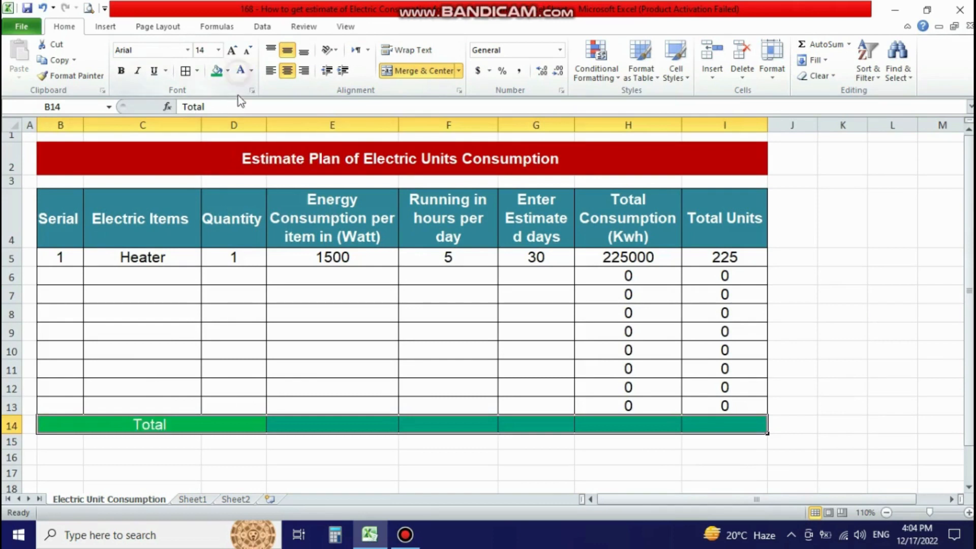
{"action": "left_click", "coordinate": [227, 71]}
{"action": "left_click", "coordinate": [290, 155]}
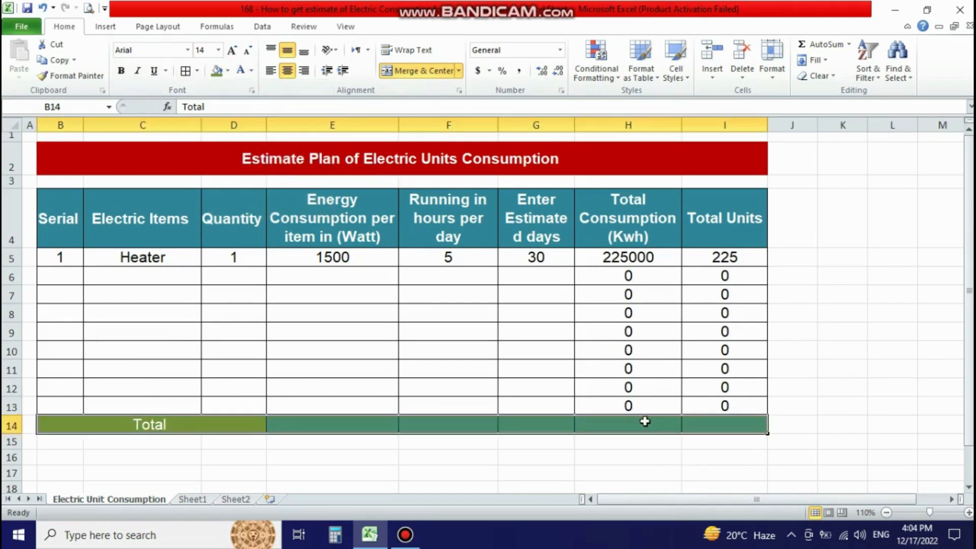
Sum E5:E13 in E14 and copy the total formula across to I14
{"action": "left_click", "coordinate": [644, 421]}
{"action": "left_click", "coordinate": [690, 424]}
{"action": "left_click", "coordinate": [298, 425]}
{"action": "left_click", "coordinate": [810, 44]}
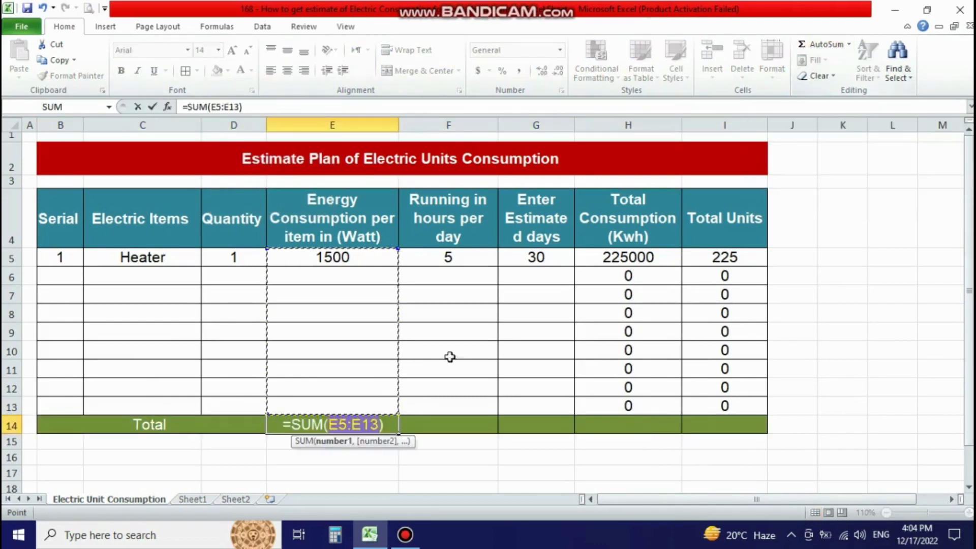
{"action": "key", "text": "Return"}
{"action": "left_click", "coordinate": [351, 426]}
{"action": "left_click_drag", "start_coordinate": [398, 433], "coordinate": [727, 432]}
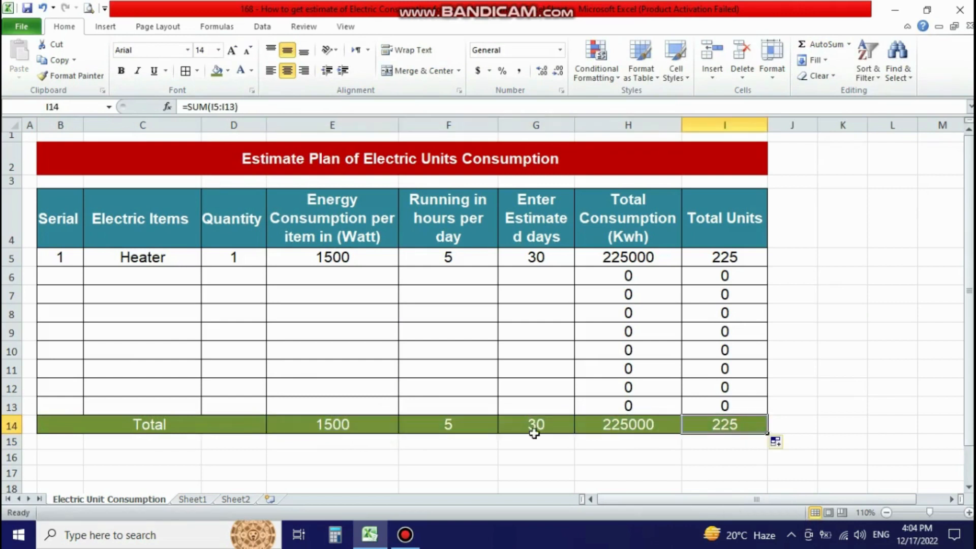
Make the text of the Total row B14:I14 bold
{"action": "left_click_drag", "start_coordinate": [201, 427], "coordinate": [740, 427]}
{"action": "left_click", "coordinate": [297, 386]}
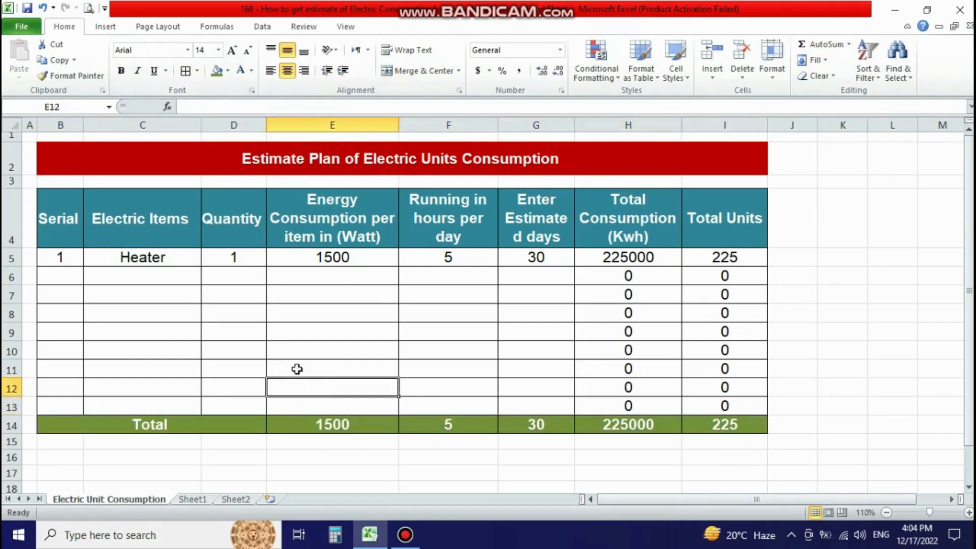
{"action": "left_click", "coordinate": [620, 400]}
{"action": "left_click", "coordinate": [718, 406]}
Add the second item in row 6 with serial 2, name Fan and quantity 2
{"action": "left_click", "coordinate": [69, 275]}
{"action": "type", "text": "2."}
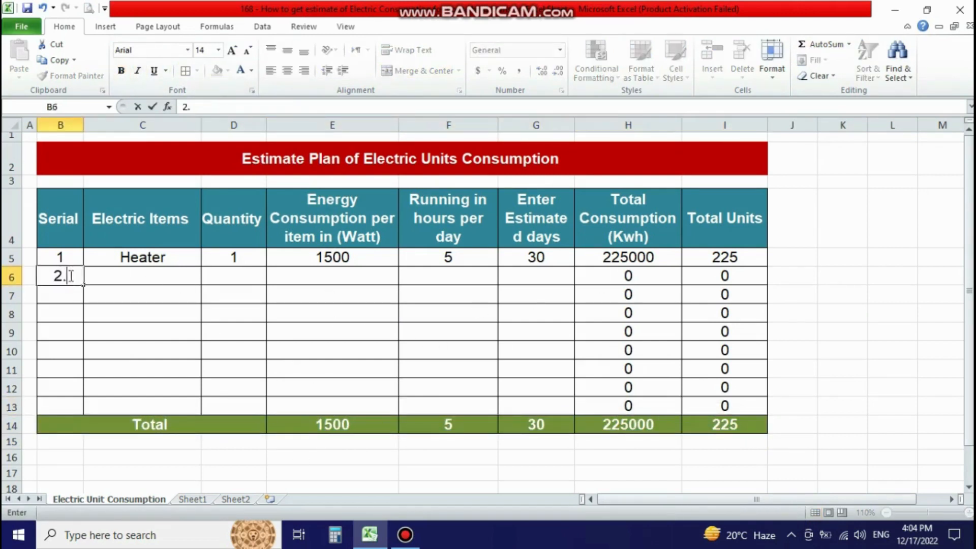
{"action": "key", "text": "Tab"}
{"action": "type", "text": "Fan"}
{"action": "key", "text": "Tab"}
{"action": "type", "text": "2"}
{"action": "key", "text": "Tab"}
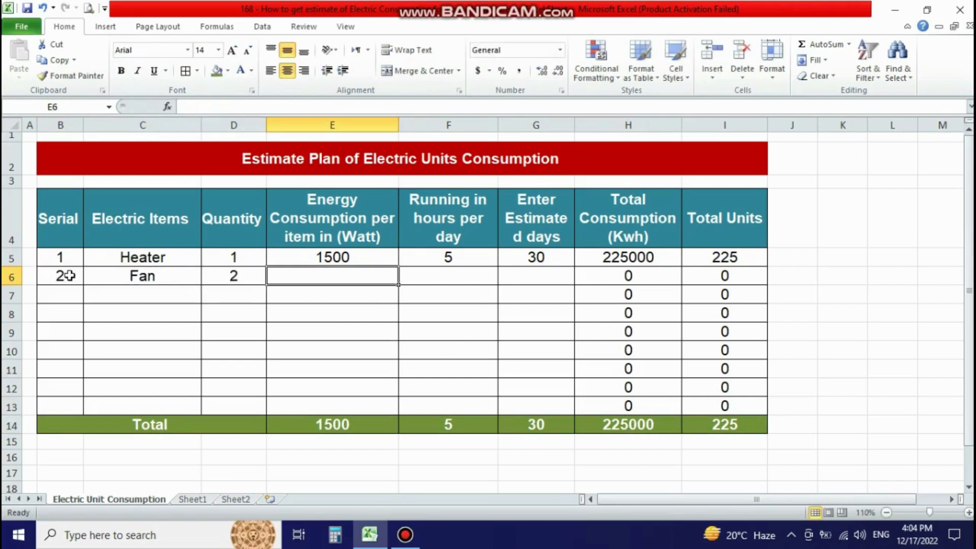
Enter 100 watts, 15 running hours per day and 30 estimated days for the Fan
{"action": "type", "text": "100"}
{"action": "key", "text": "Tab"}
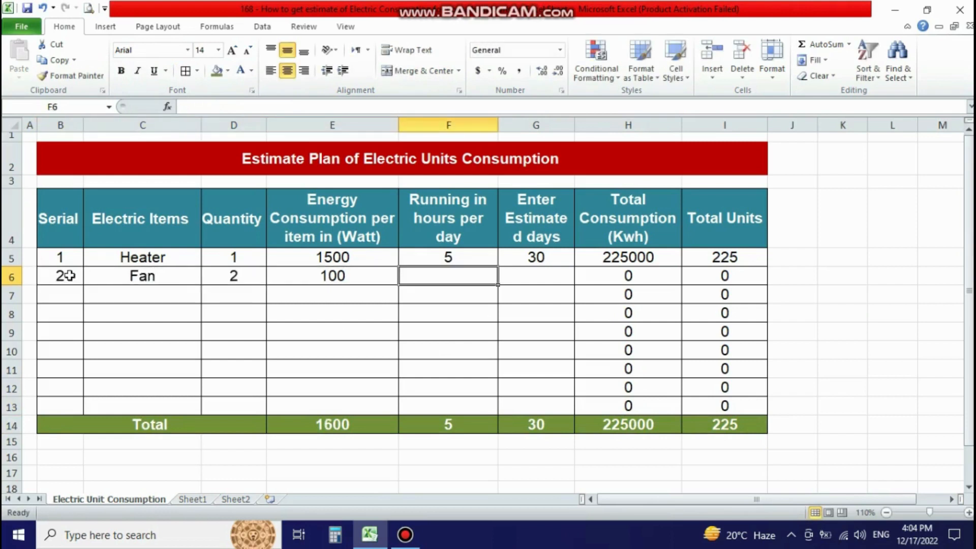
{"action": "type", "text": "15"}
{"action": "key", "text": "Tab"}
{"action": "type", "text": "30"}
{"action": "key", "text": "Tab"}
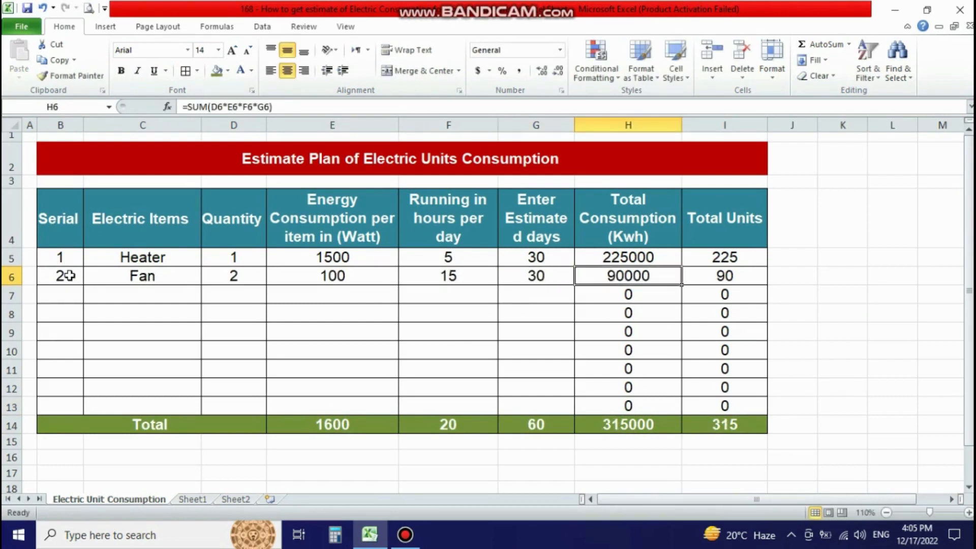
{"action": "left_click", "coordinate": [743, 270]}
Start the third item in row 7 with serial 3 and the name Washing Machine
{"action": "left_click", "coordinate": [63, 291]}
{"action": "type", "text": "3"}
{"action": "key", "text": "Tab"}
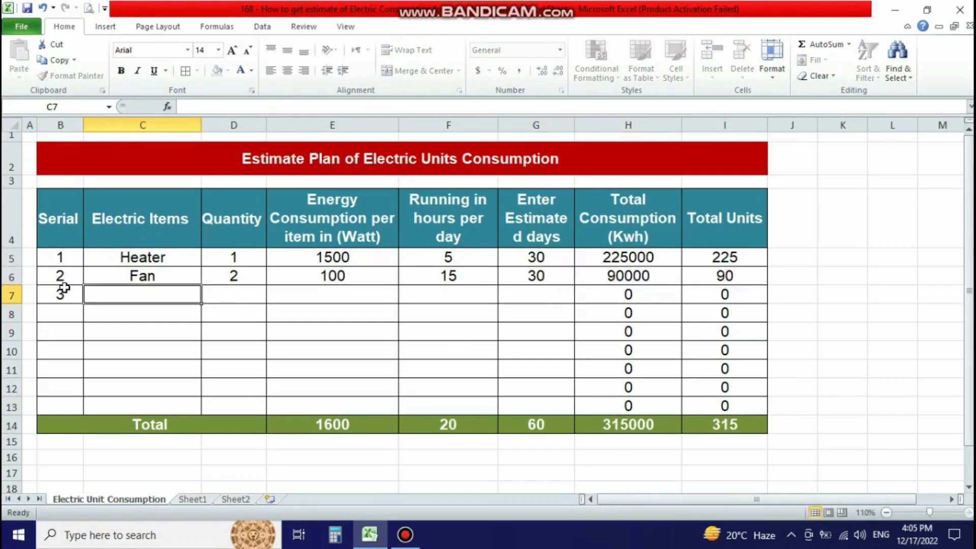
{"action": "type", "text": "Washing"}
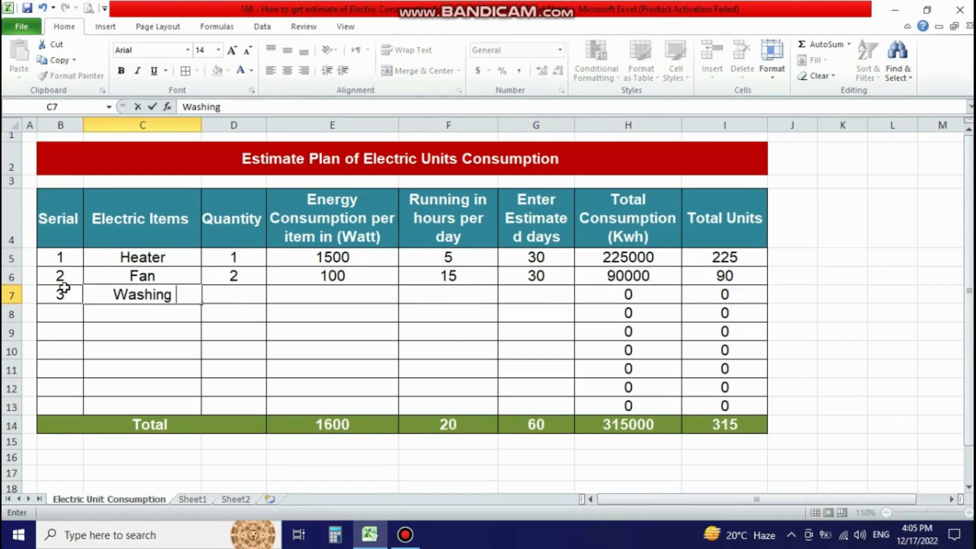
{"action": "type", "text": " Machine"}
{"action": "key", "text": "Tab"}
Widen the Electric Items column to fit its text and left-align the item cells C5:C13
{"action": "left_click_drag", "start_coordinate": [201, 124], "coordinate": [230, 124]}
{"action": "left_click_drag", "start_coordinate": [157, 256], "coordinate": [156, 407]}
{"action": "left_click", "coordinate": [270, 71]}
Enter quantity 1, 700 watts, 3 running hours per day and 5 estimated days for the Washing Machine
{"action": "left_click", "coordinate": [293, 295]}
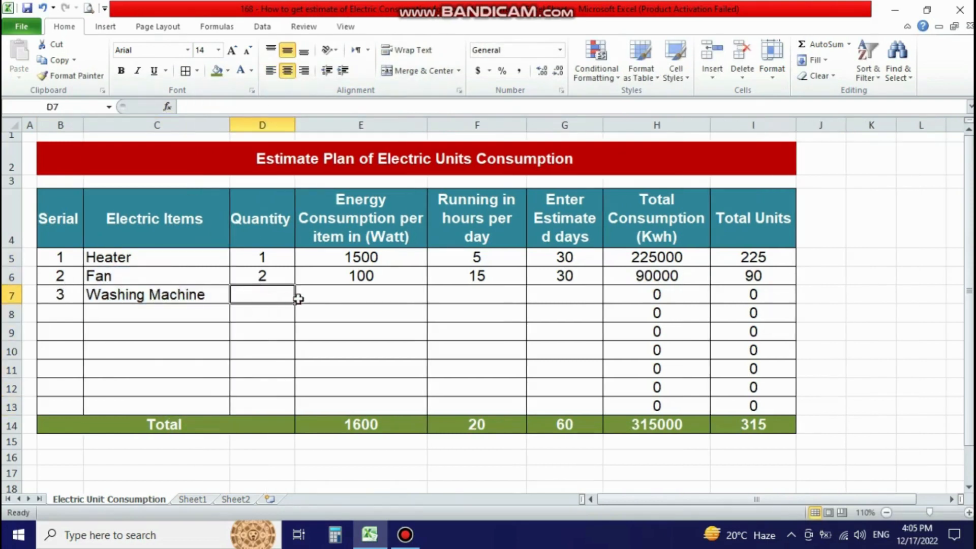
{"action": "type", "text": "1"}
{"action": "key", "text": "Tab"}
{"action": "type", "text": "700"}
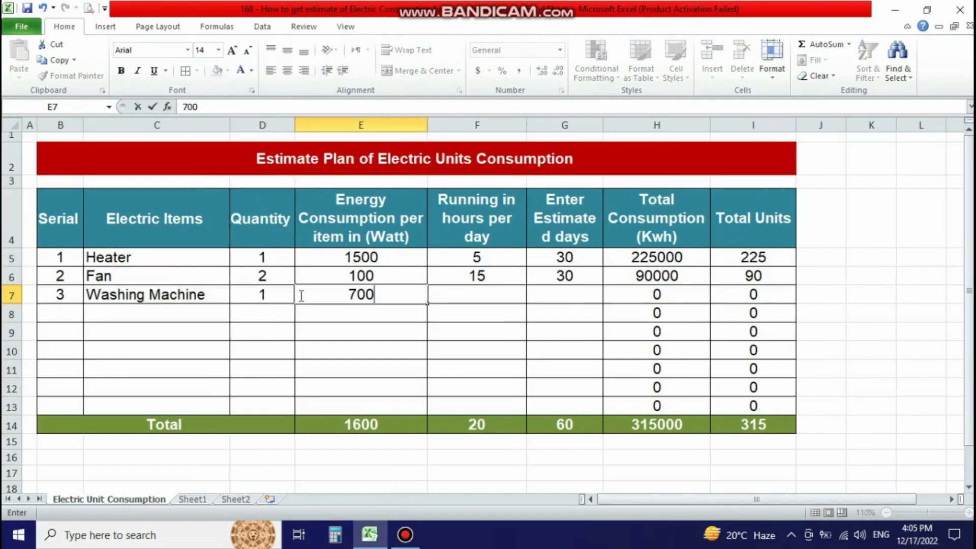
{"action": "key", "text": "Tab"}
{"action": "type", "text": "3"}
{"action": "key", "text": "Tab"}
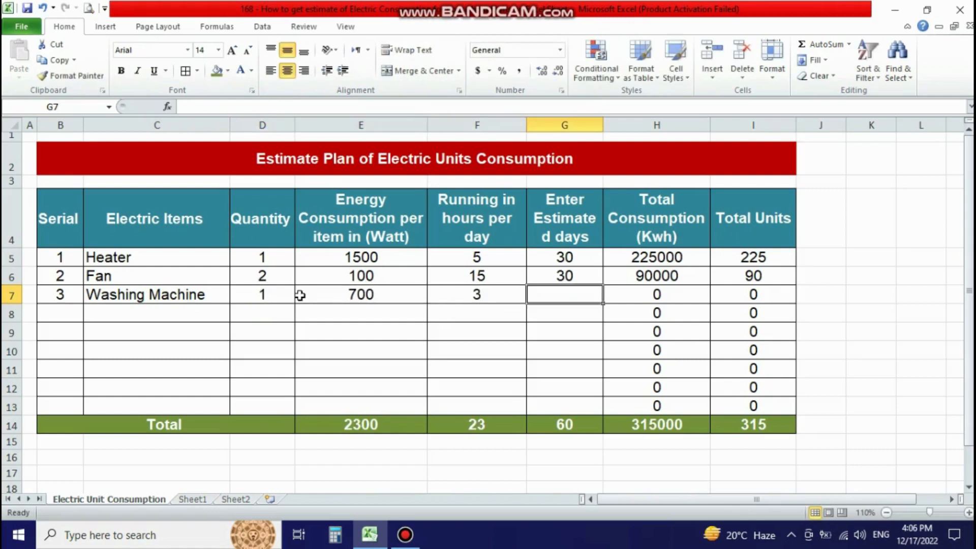
{"action": "type", "text": "5"}
{"action": "key", "text": "Tab"}
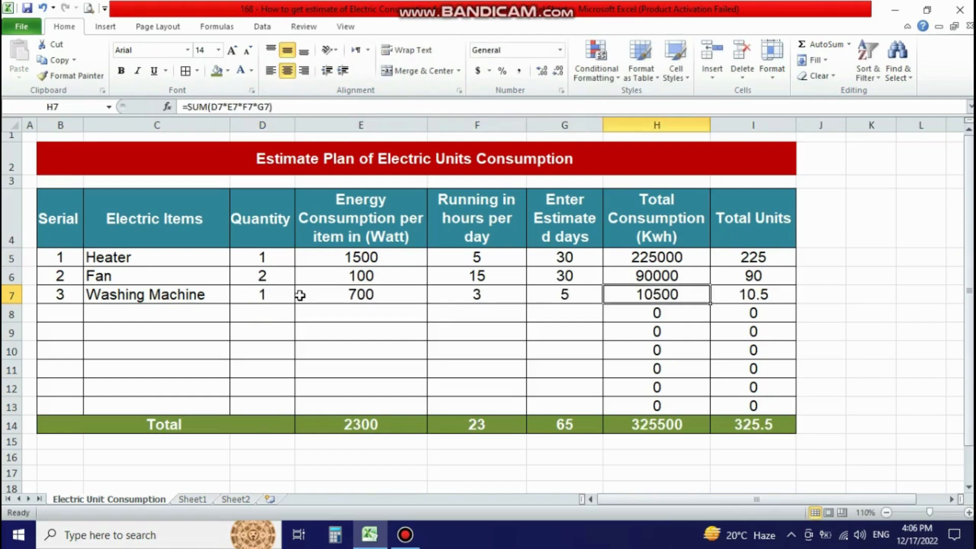
{"action": "key", "text": "Tab"}
{"action": "left_click", "coordinate": [539, 297]}
Add the fourth item in row 8 with serial 4, name Laptop, quantity 1 and 40 watts
{"action": "left_click", "coordinate": [61, 313]}
{"action": "key", "text": "Tab"}
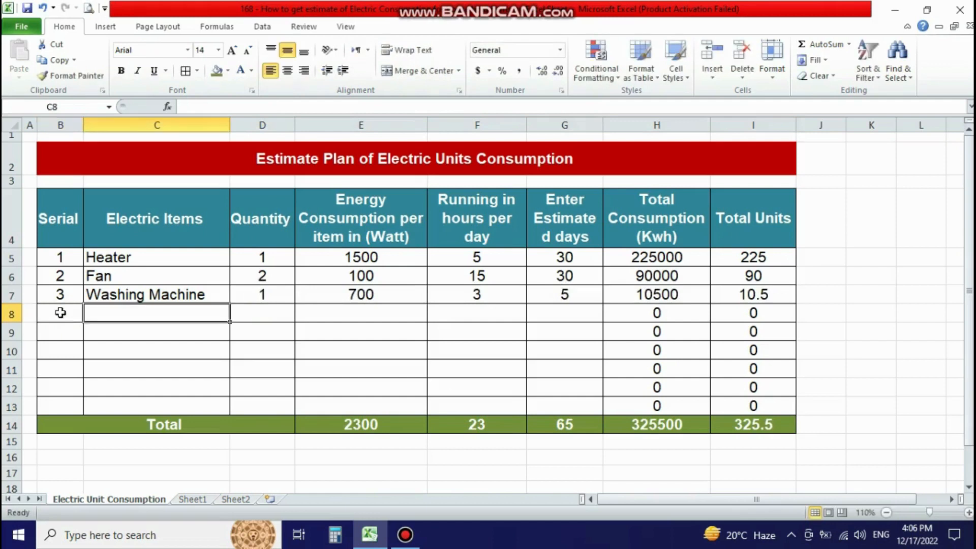
{"action": "type", "text": "Laptop"}
{"action": "key", "text": "Tab"}
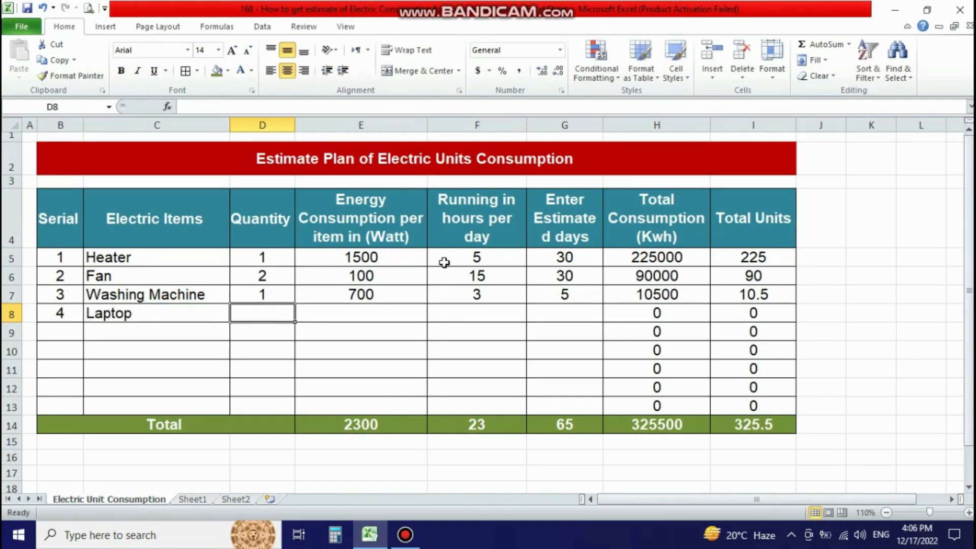
{"action": "type", "text": "1"}
{"action": "key", "text": "Tab"}
{"action": "type", "text": "40"}
{"action": "key", "text": "Tab"}
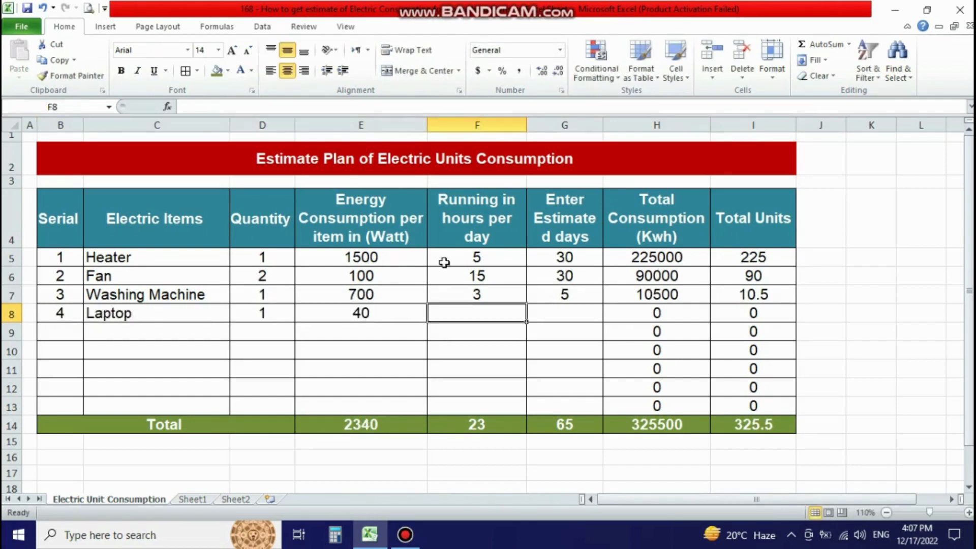
Enter 10 running hours per day and 30 days for the Laptop, and slightly widen the estimated days column so its header wraps properly
{"action": "type", "text": "10"}
{"action": "key", "text": "Tab"}
{"action": "left_click_drag", "start_coordinate": [602, 124], "coordinate": [606, 124]}
{"action": "type", "text": "30"}
{"action": "left_click", "coordinate": [637, 311]}
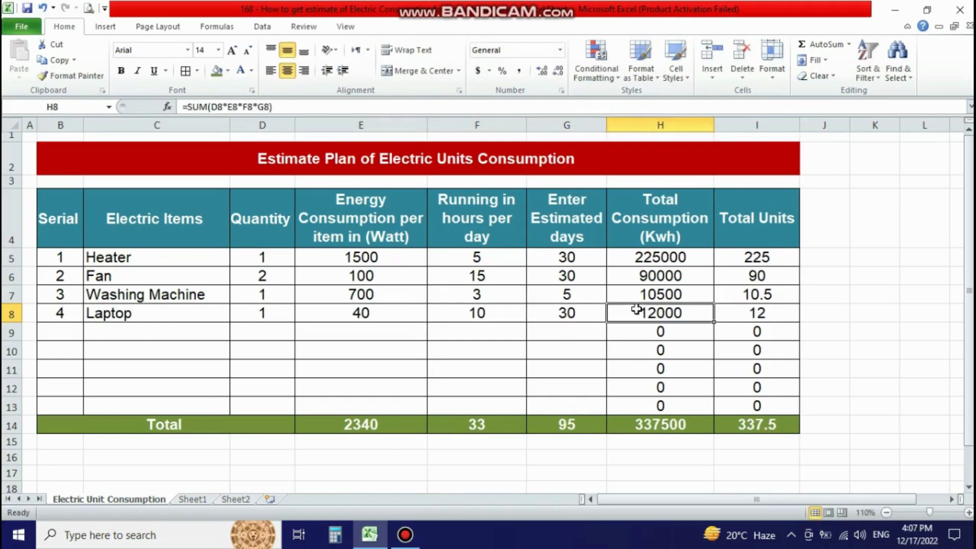
{"action": "left_click", "coordinate": [730, 314]}
Set the Laptop's energy consumption per item to 30 watts
{"action": "left_click", "coordinate": [392, 311]}
{"action": "type", "text": "30"}
{"action": "key", "text": "Tab"}
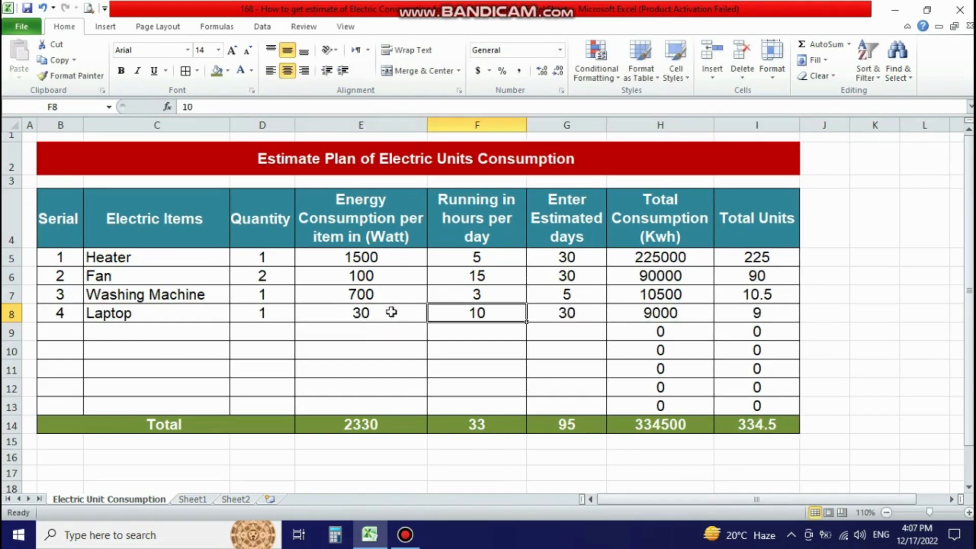
{"action": "left_click", "coordinate": [391, 312]}
{"action": "left_click", "coordinate": [226, 342]}
{"action": "left_click", "coordinate": [207, 425]}
{"action": "left_click", "coordinate": [320, 417]}
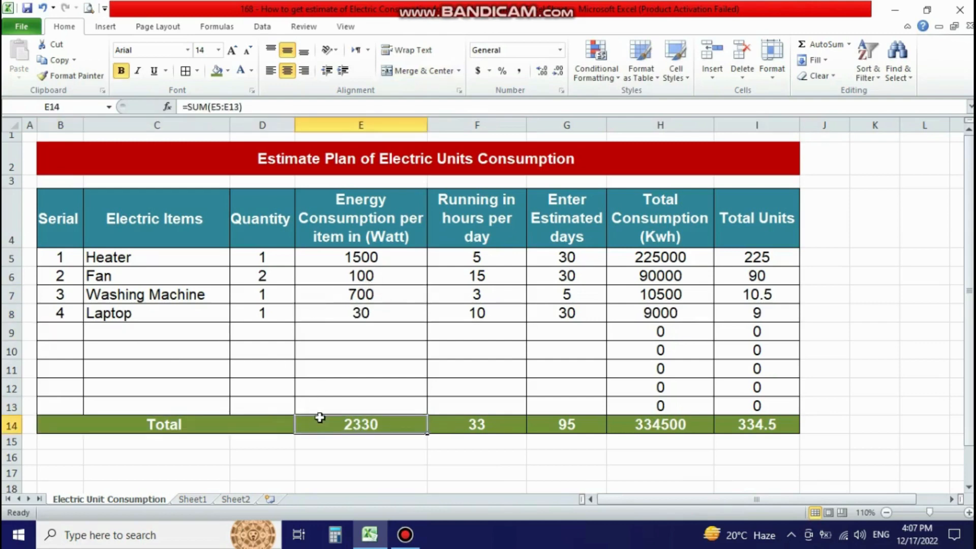